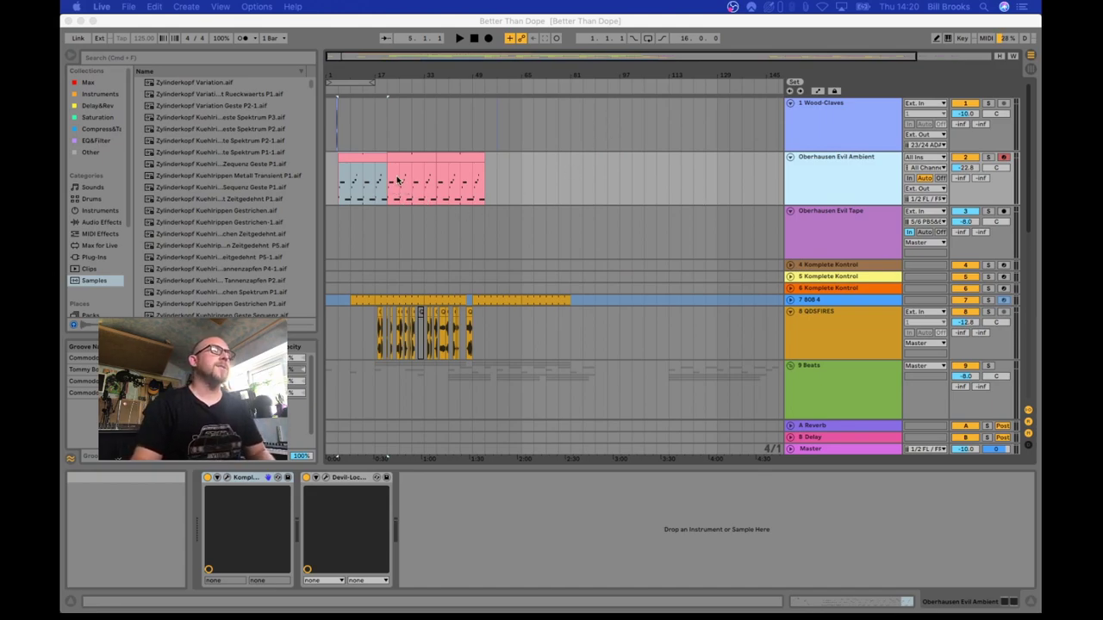
# - Solo Oberhausen Evil Ambient in Live, play the arrangement, and zoom into the opening bars
pyautogui.click(373, 167)
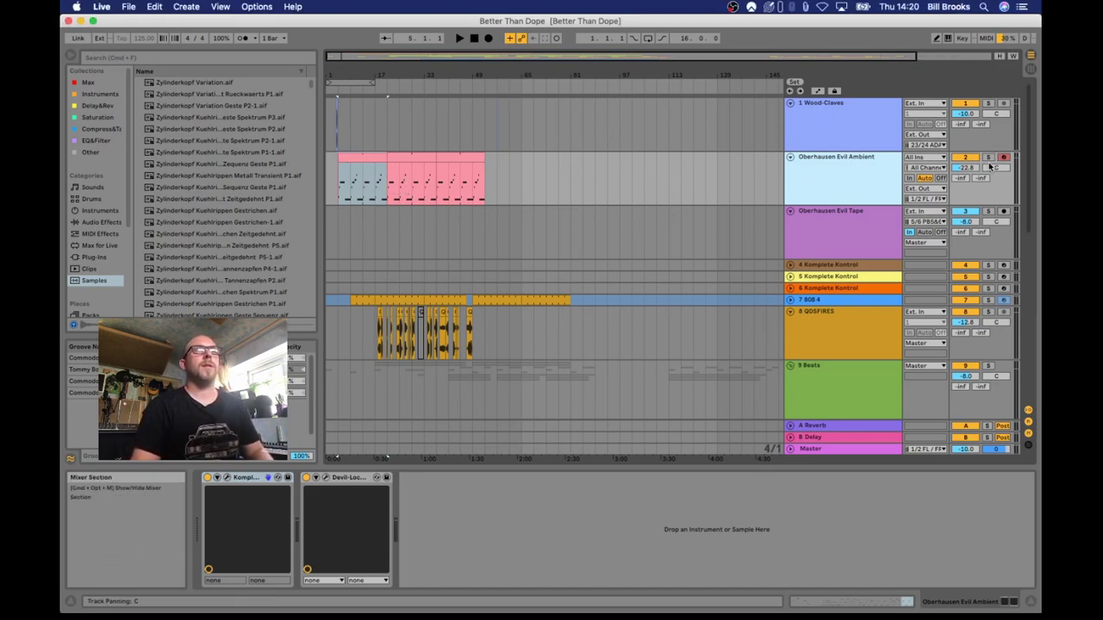
pyautogui.click(988, 160)
pyautogui.press('space')
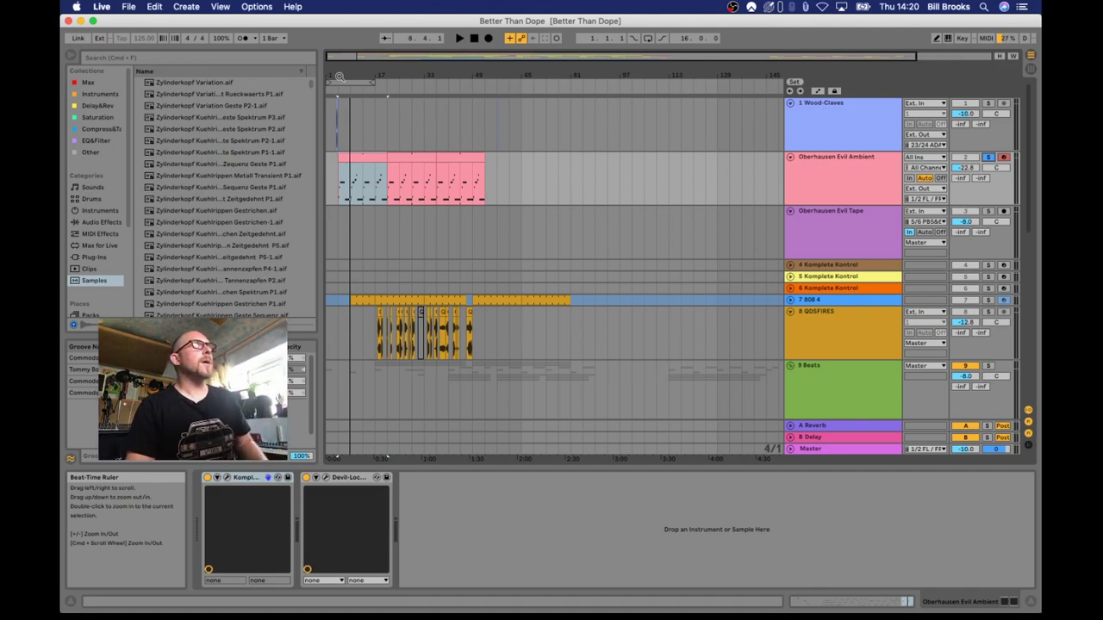
pyautogui.moveTo(339, 74); pyautogui.dragTo(338, 82)
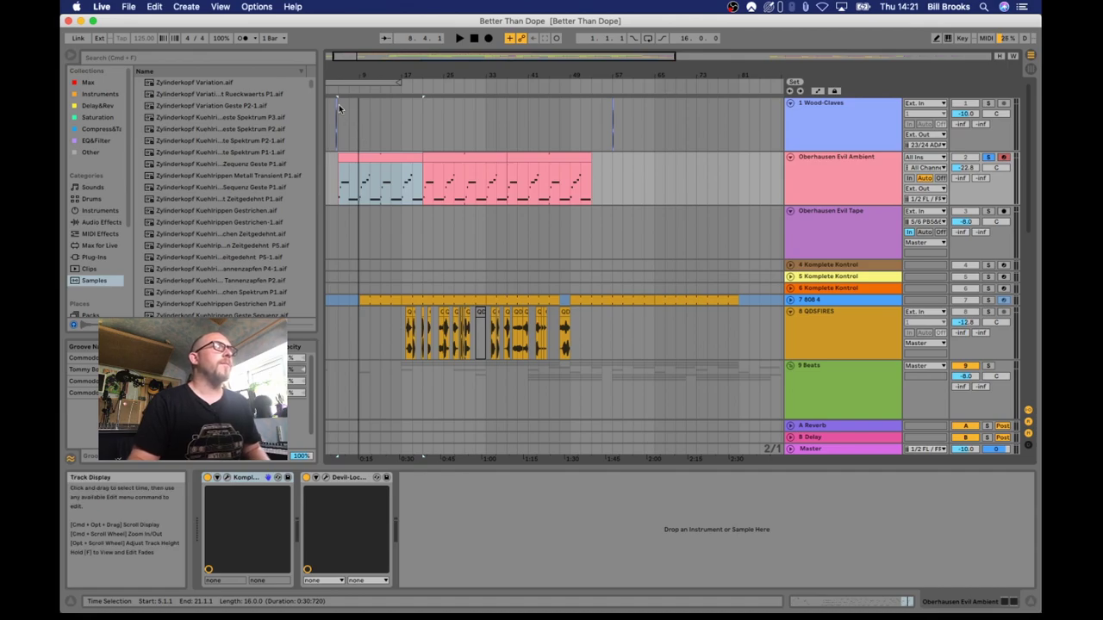
# - Zoom to bars 5–21, select Wood-Claves, play, and zoom back out
pyautogui.press('z')
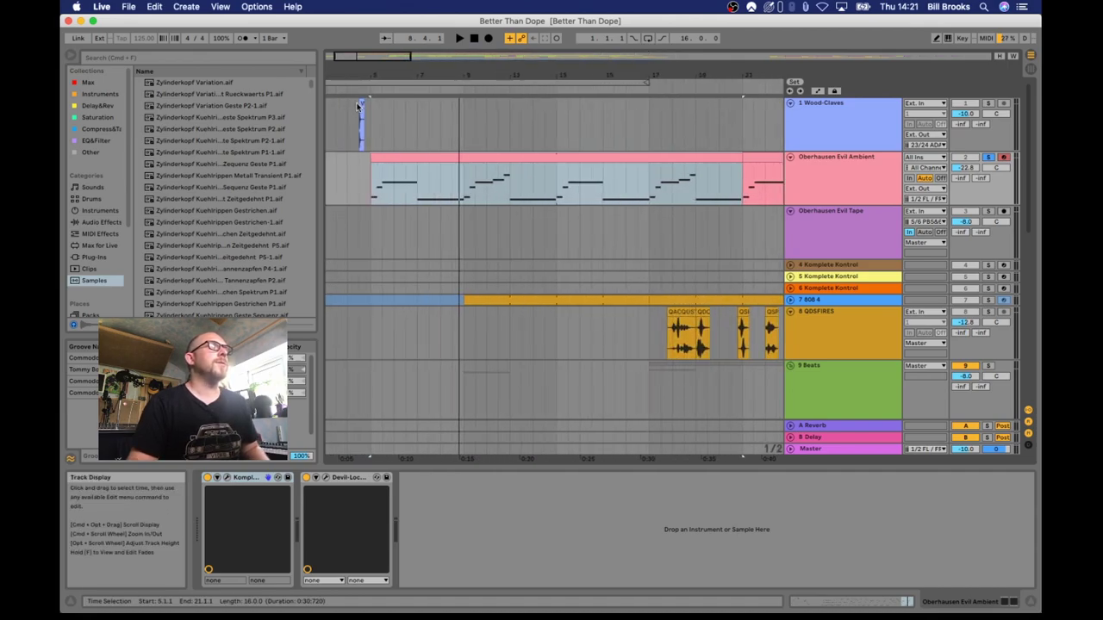
pyautogui.click(359, 107)
pyautogui.press('space')
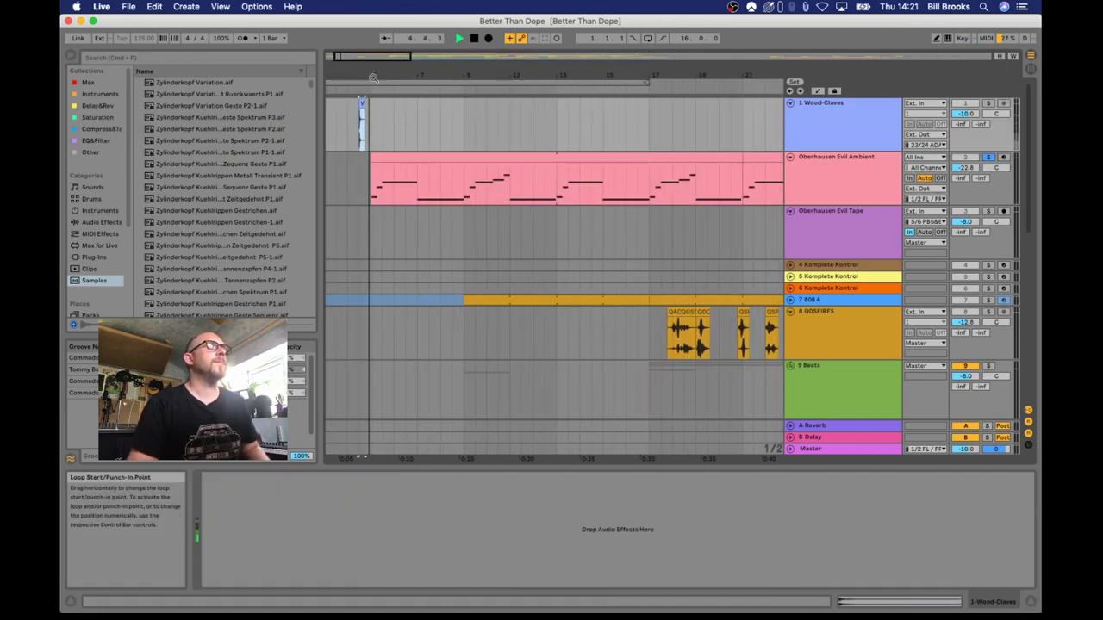
pyautogui.press('x')
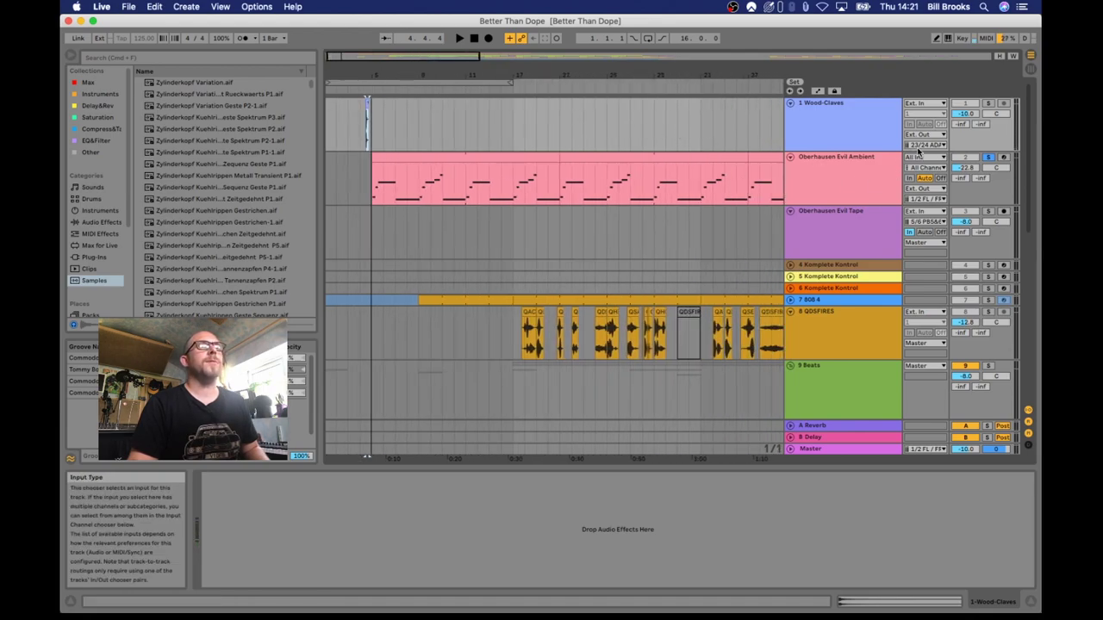
# - Route Wood-Claves output to 1/2 FL/FF and place the insert marker at bar 57
pyautogui.click(918, 146)
pyautogui.click(922, 156)
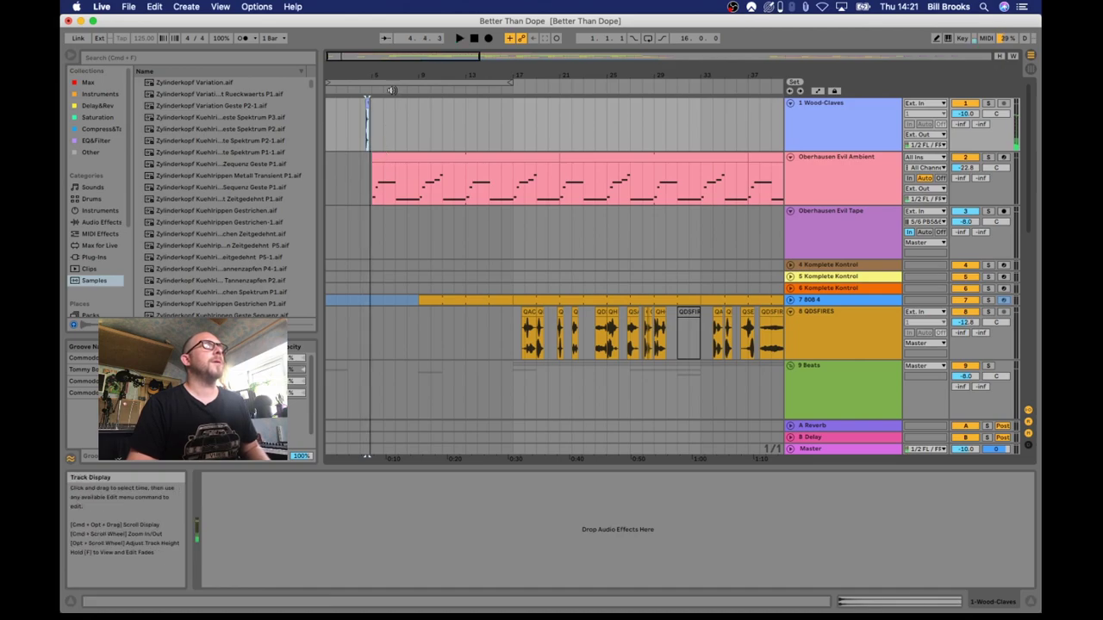
pyautogui.moveTo(403, 78); pyautogui.dragTo(554, 124)
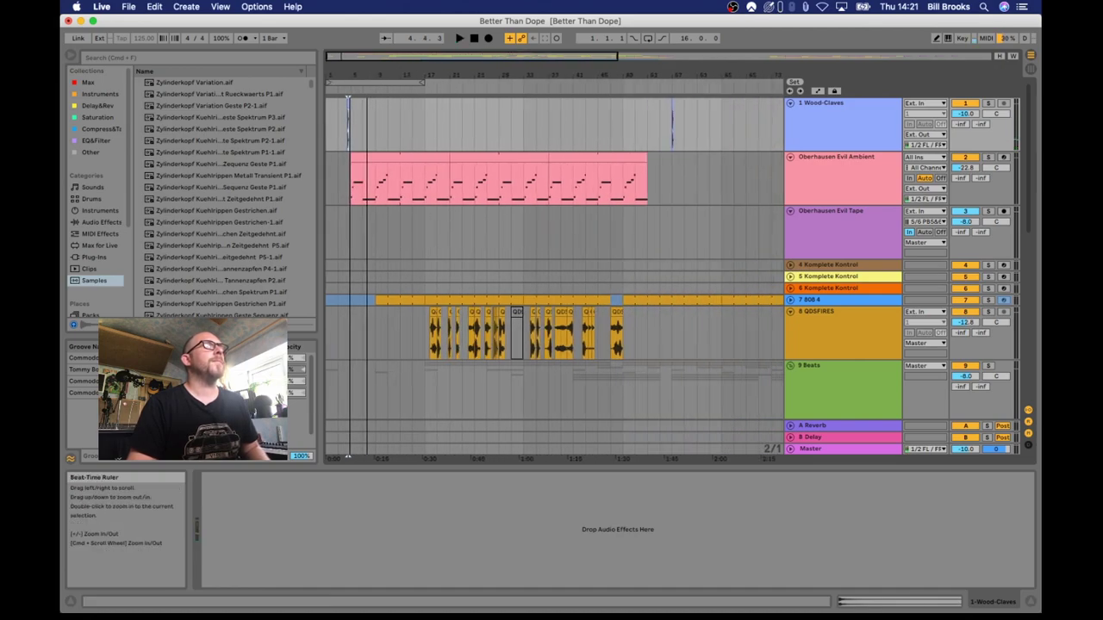
pyautogui.click(577, 110)
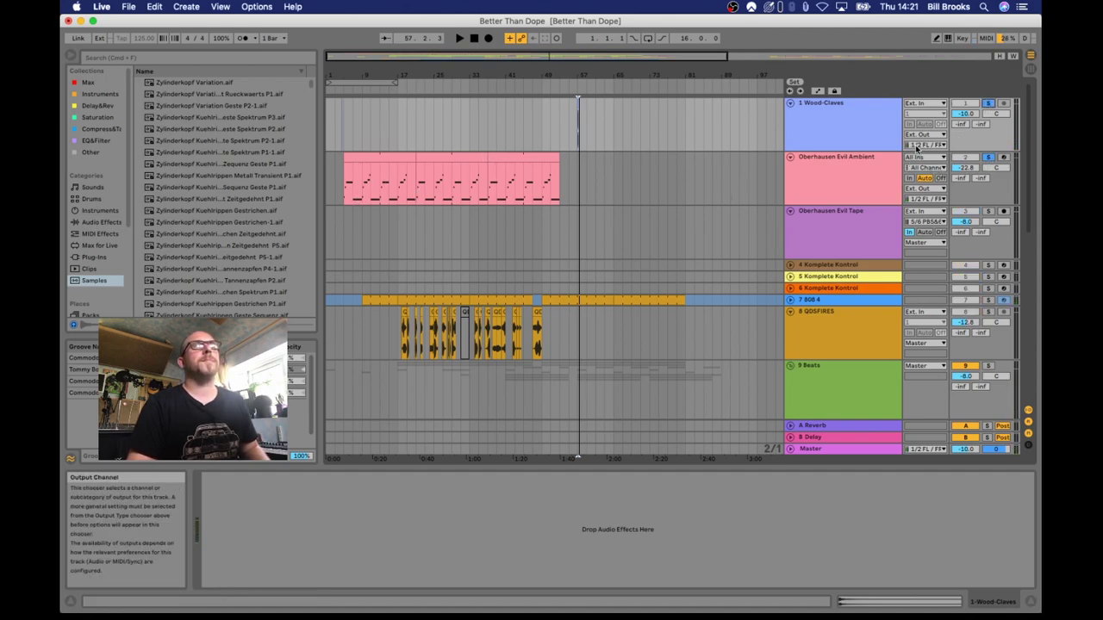
# - Send Wood-Claves and Oberhausen Evil Ambient together to output 23/24 ADAT1&2
pyautogui.click(879, 128)
pyautogui.keyDown('shift'); pyautogui.click(868, 177); pyautogui.keyUp('shift')
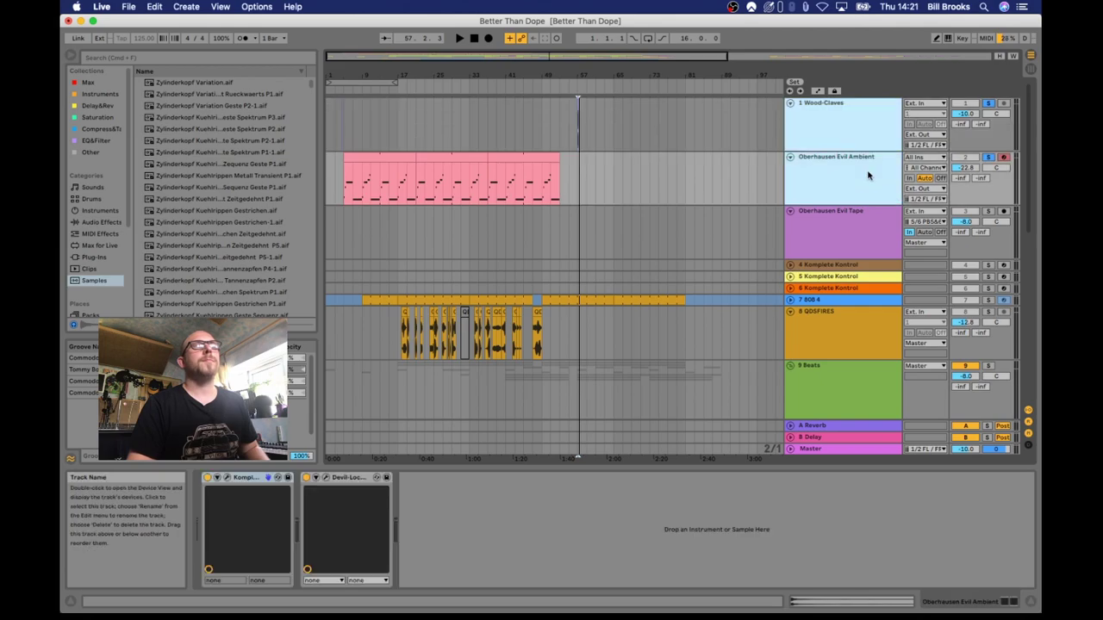
pyautogui.click(926, 199)
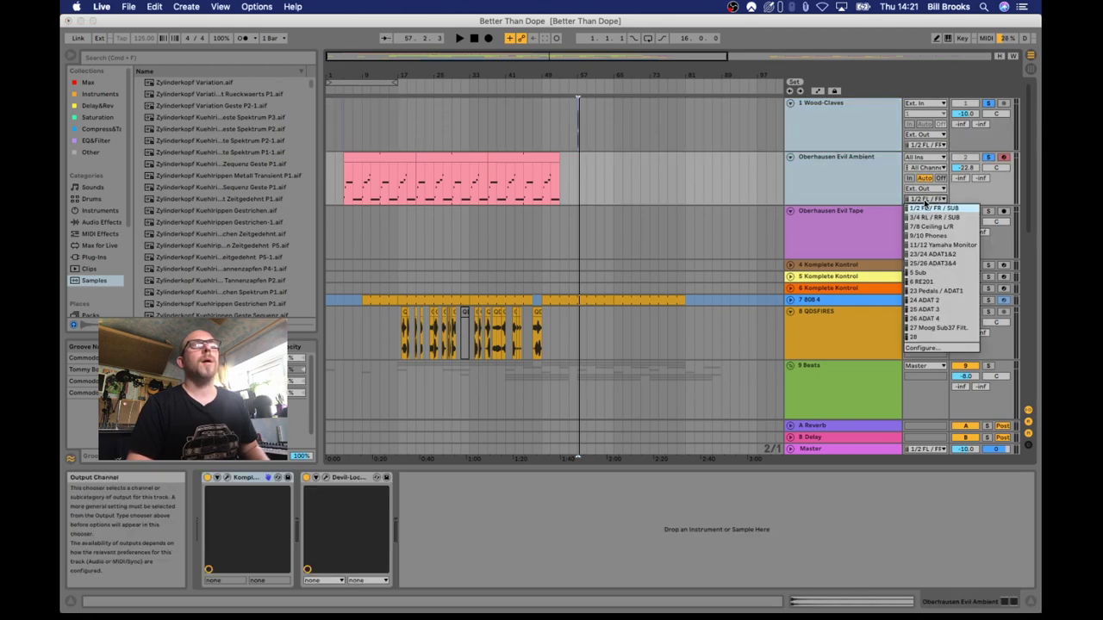
pyautogui.click(932, 255)
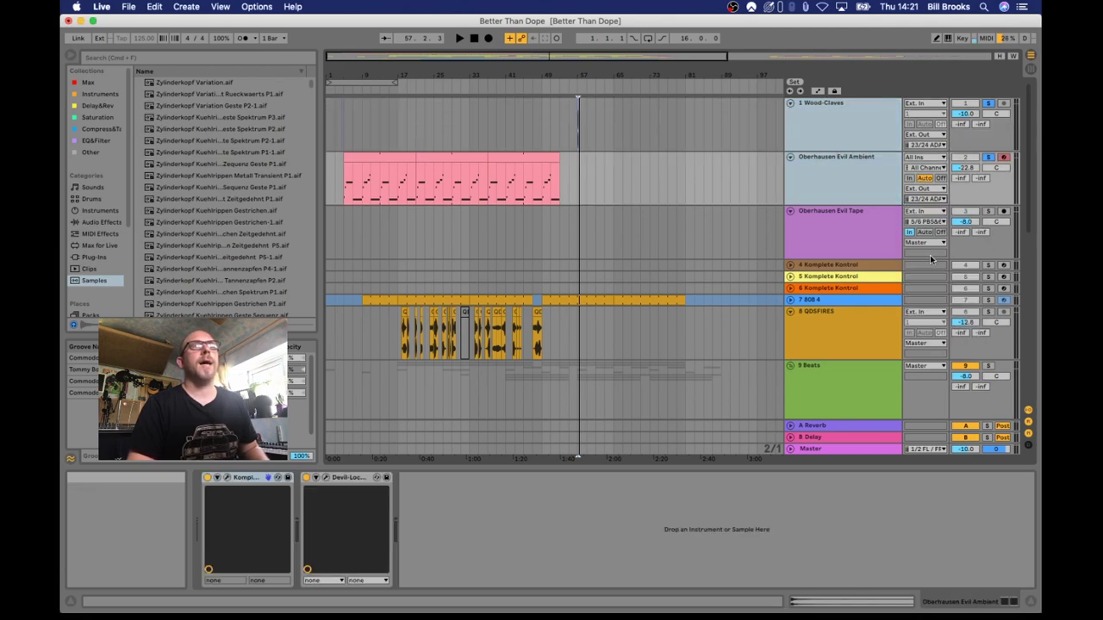
# - Play the ambient part from the first pink clip at bar 5
pyautogui.click(865, 215)
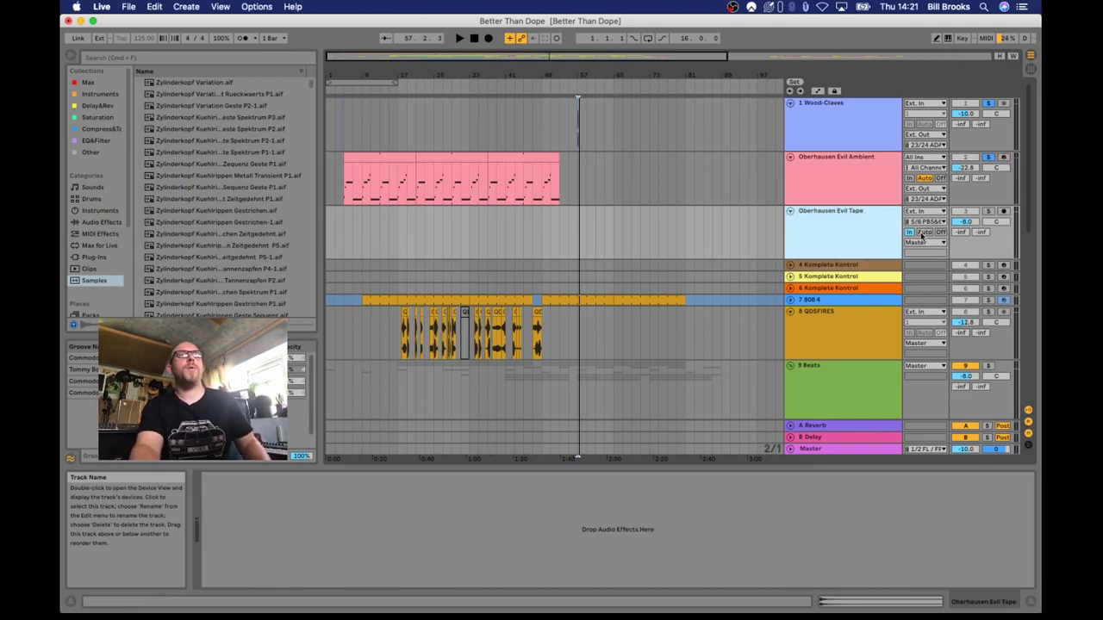
pyautogui.press('space')
pyautogui.click(787, 203)
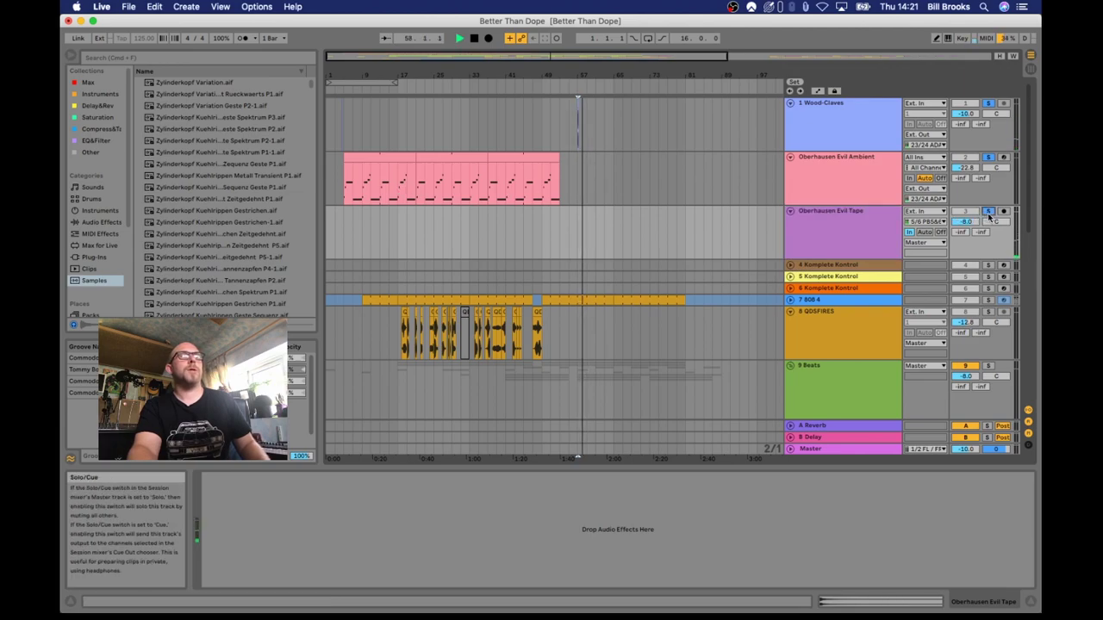
pyautogui.press('space')
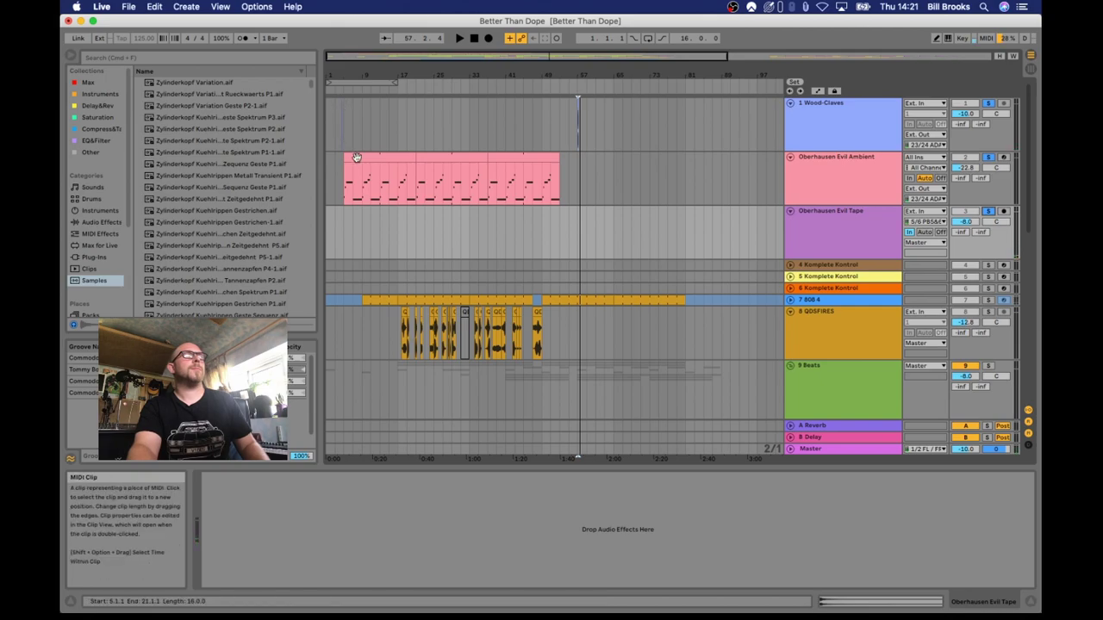
pyautogui.click(356, 157)
pyautogui.press('space')
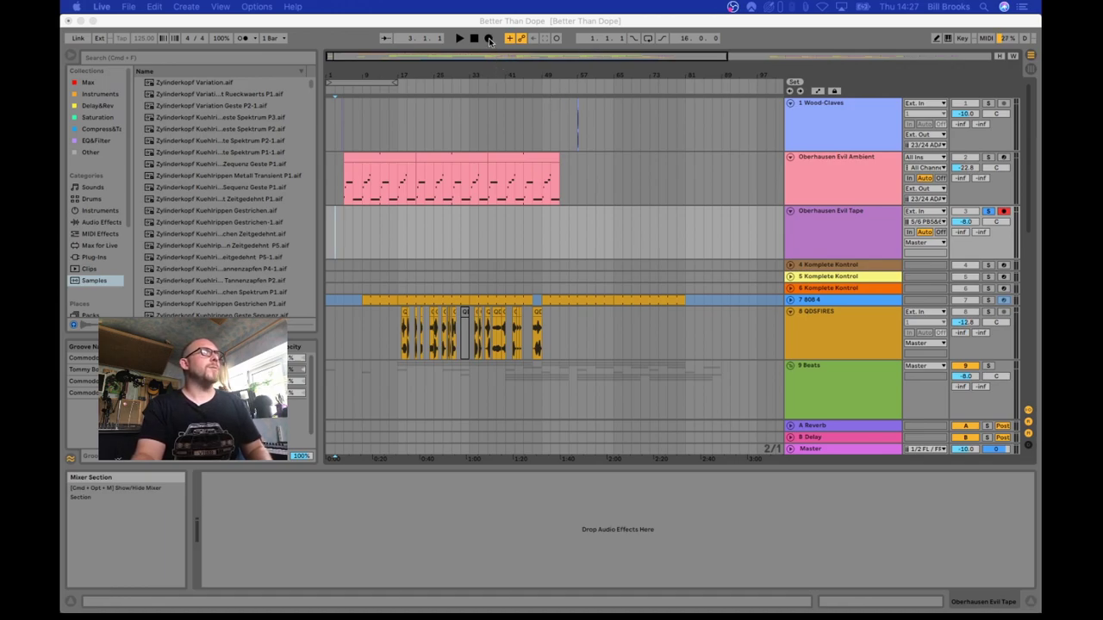
# - Bring Live forward and select the Oberhausen Evil Tape track
pyautogui.click(860, 217)
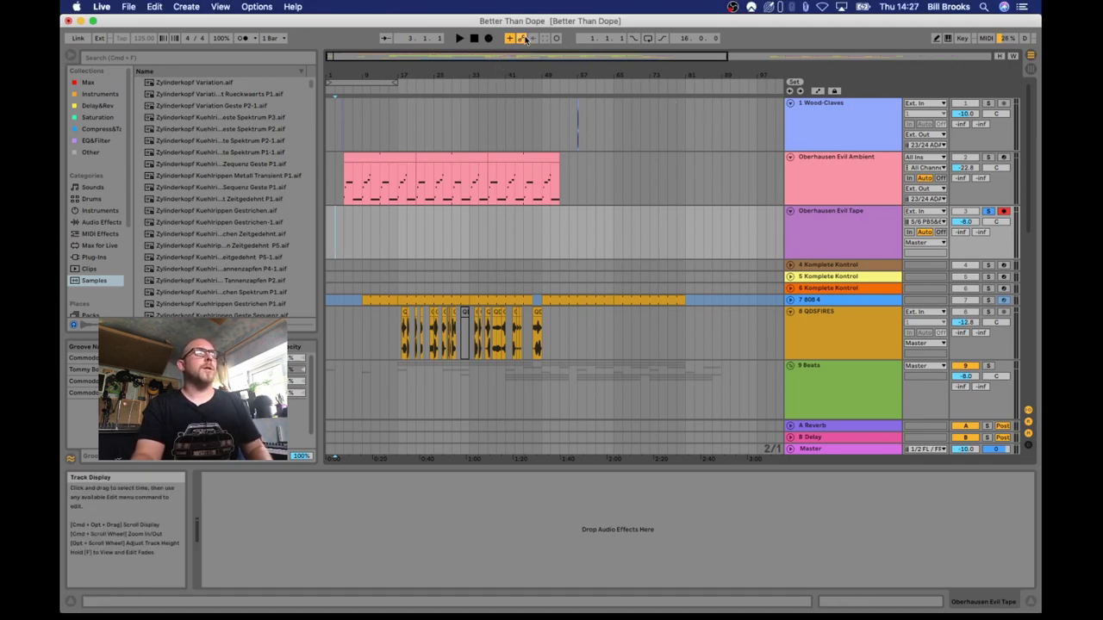
pyautogui.click(840, 218)
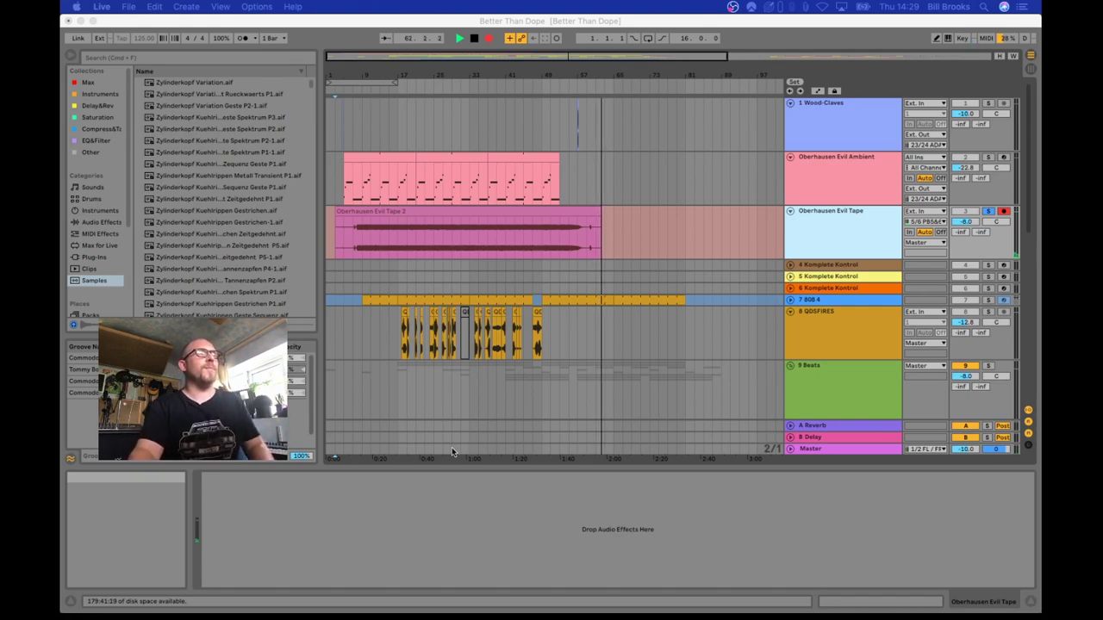
# - Stop recording, turn Warp off on Tape 2, and move its start toward the first hit
pyautogui.press('space')
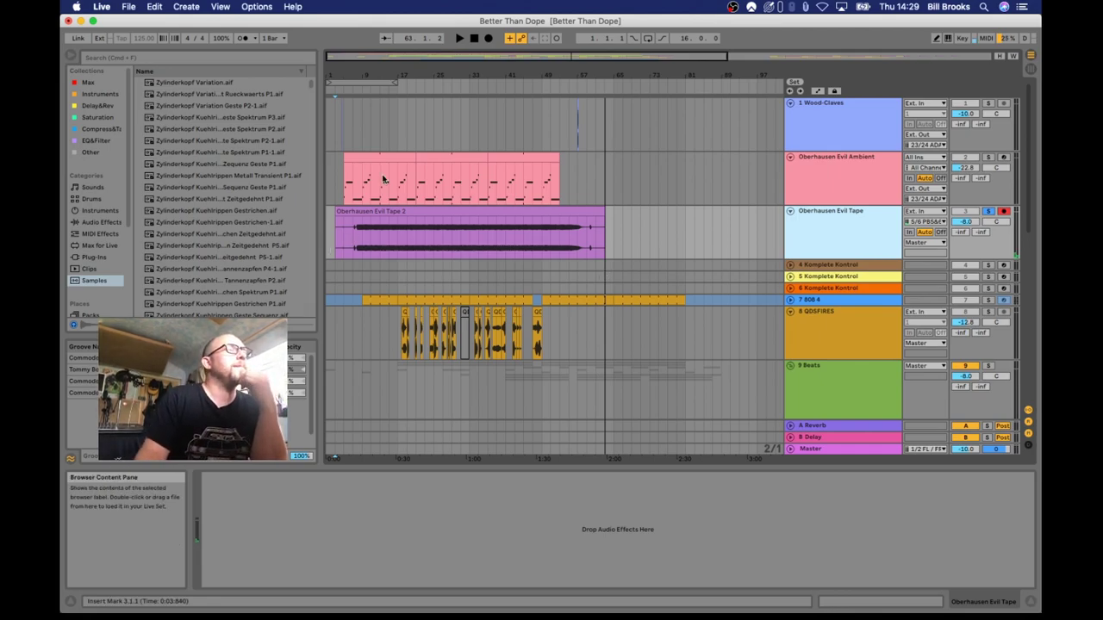
pyautogui.click(393, 218)
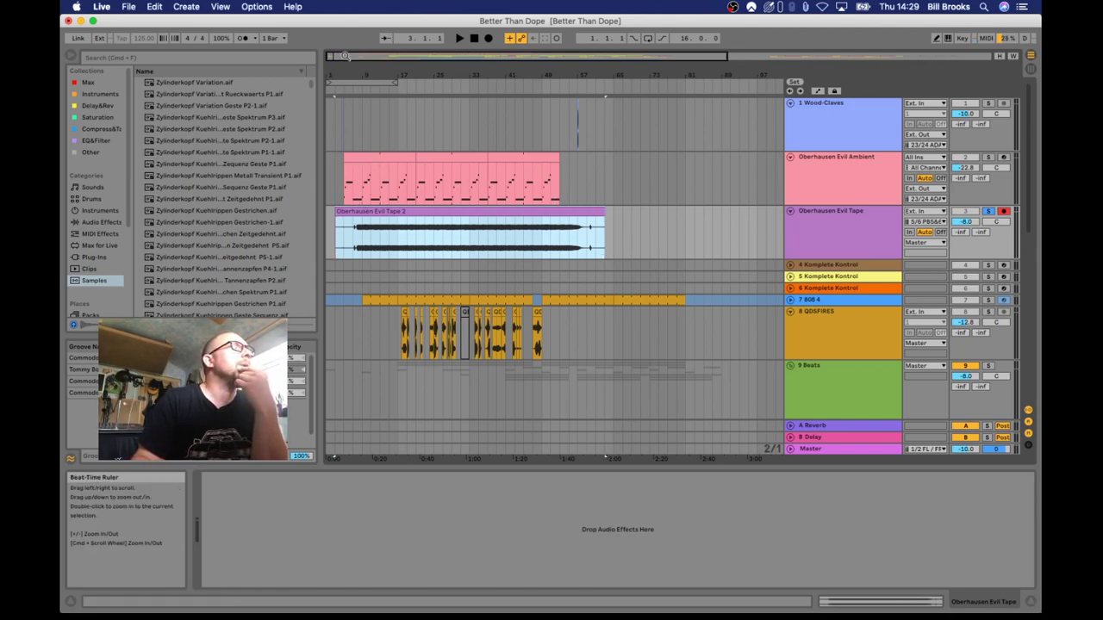
pyautogui.moveTo(606, 86); pyautogui.dragTo(381, 216)
pyautogui.doubleClick(383, 216)
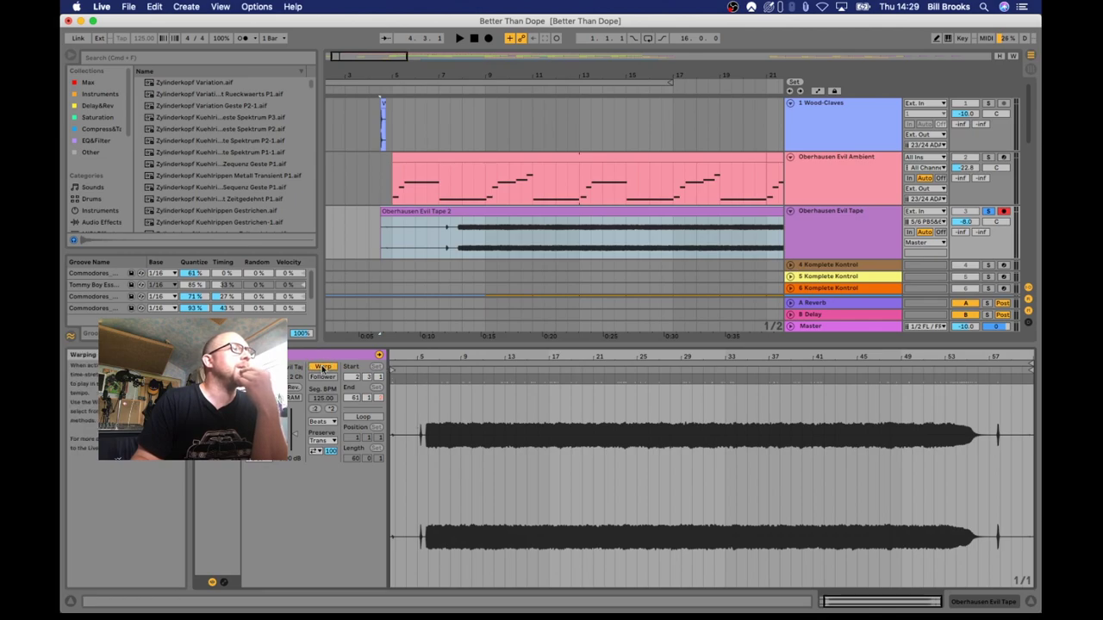
pyautogui.click(323, 368)
pyautogui.moveTo(392, 357)
pyautogui.mouseDown()
pyautogui.moveTo(481, 384)
pyautogui.moveTo(468, 359)
pyautogui.moveTo(487, 360)
pyautogui.mouseUp()
# - Zoom in on the first transient and play from the tape clip
pyautogui.moveTo(383, 77); pyautogui.dragTo(436, 345)
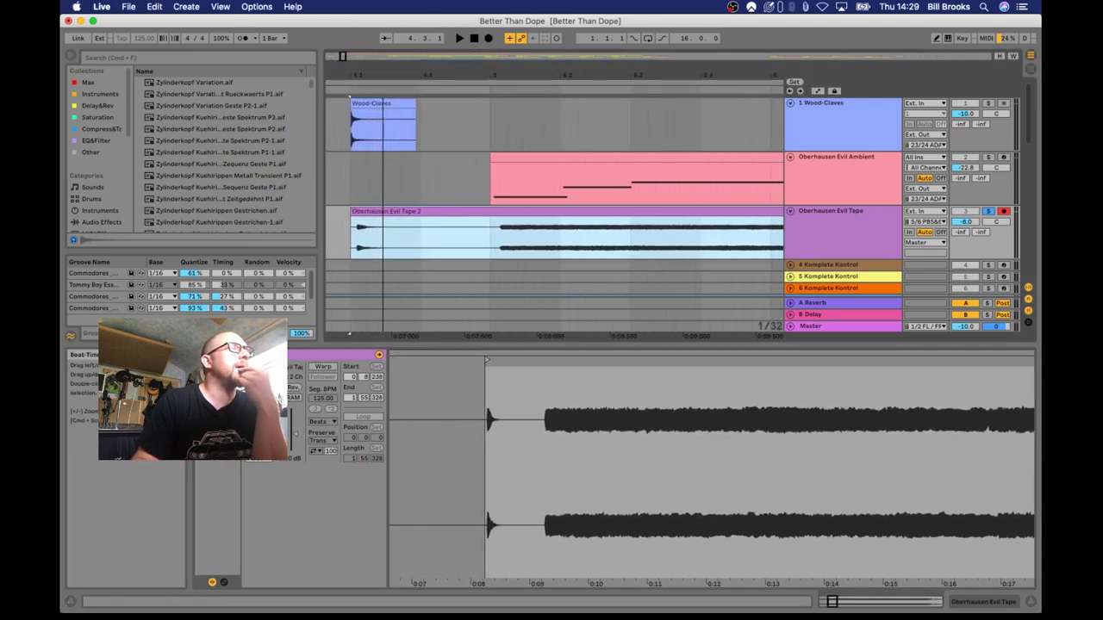
pyautogui.moveTo(502, 396)
pyautogui.mouseDown()
pyautogui.moveTo(424, 369)
pyautogui.moveTo(503, 366)
pyautogui.mouseUp()
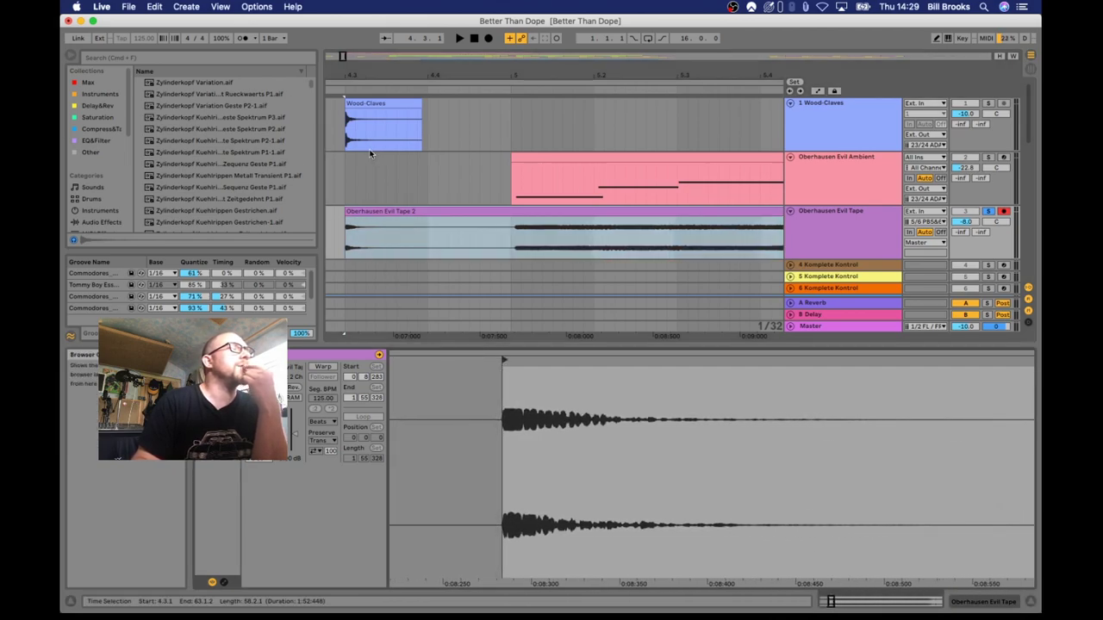
pyautogui.click(528, 230)
pyautogui.press('space')
pyautogui.press('space')
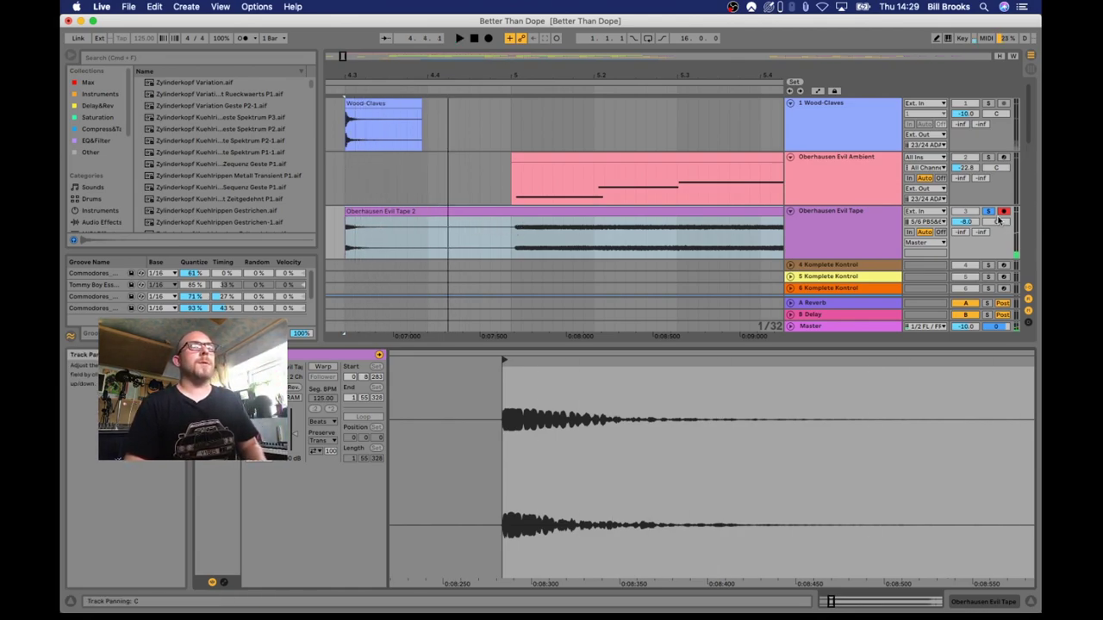
# - Solo Wood-Claves, switch its output from Ext. Out to Master, and play
pyautogui.click(988, 103)
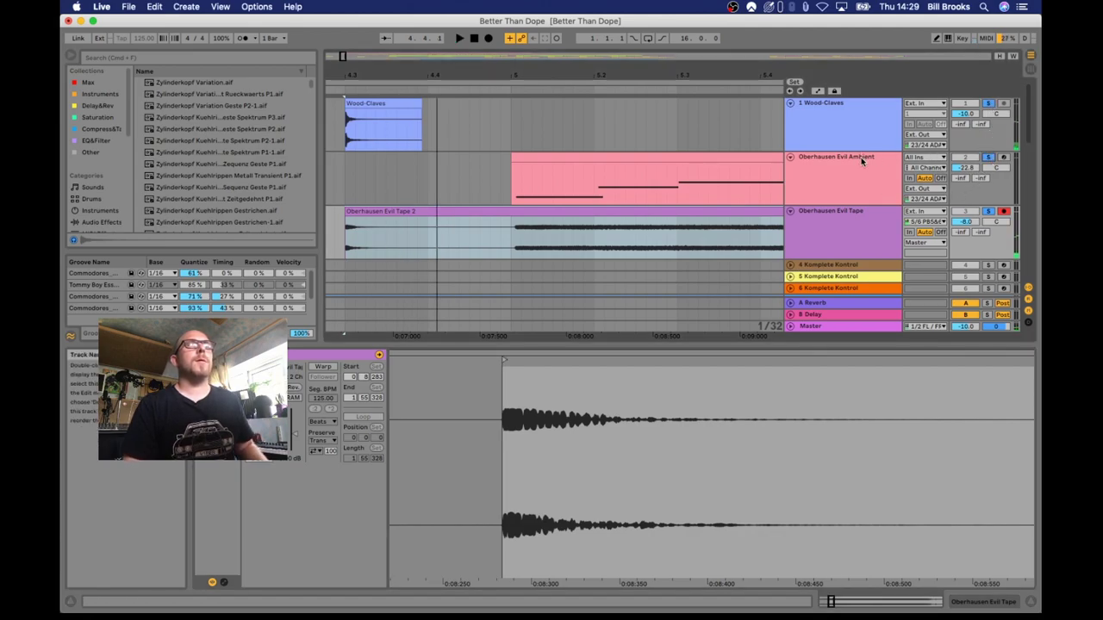
pyautogui.keyDown('shift'); pyautogui.click(859, 115); pyautogui.keyUp('shift')
pyautogui.click(930, 146)
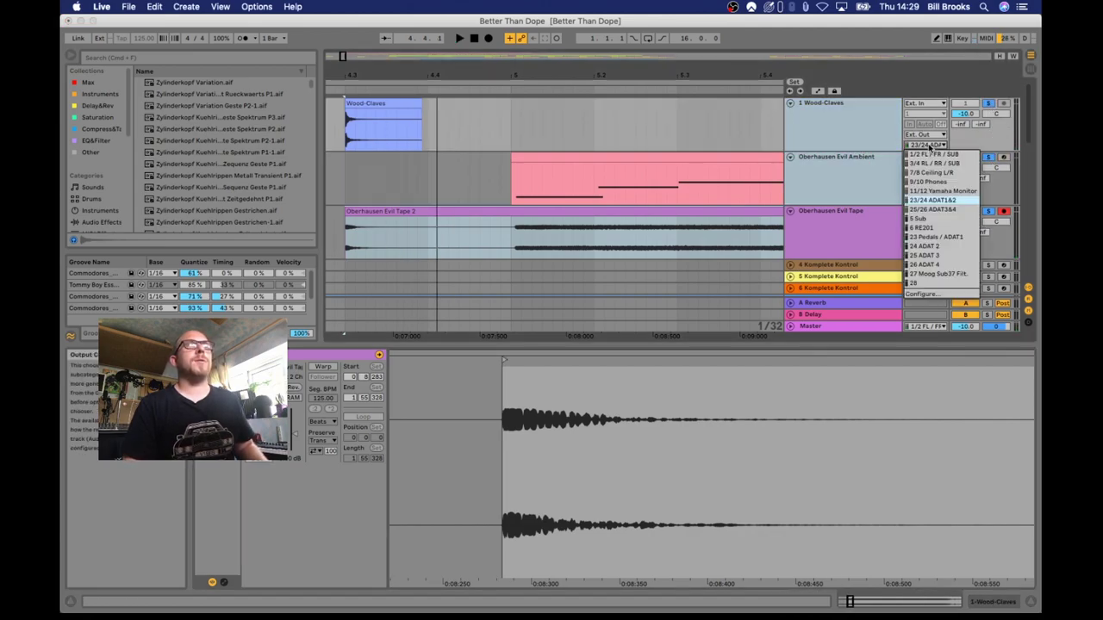
pyautogui.click(911, 143)
pyautogui.click(922, 135)
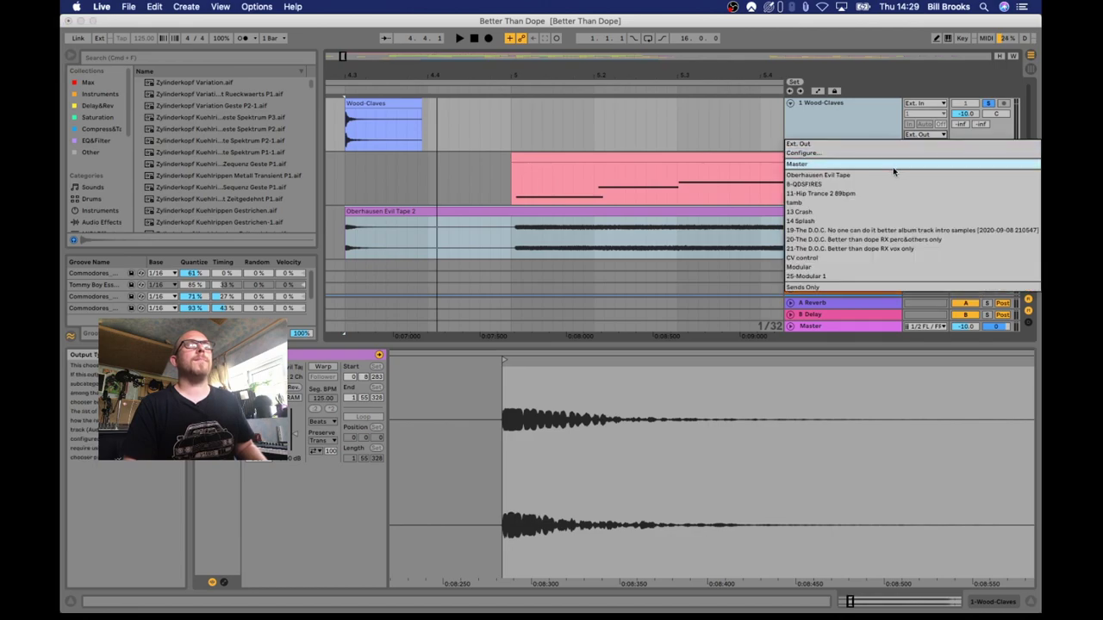
pyautogui.click(894, 165)
pyautogui.click(825, 129)
pyautogui.press('space')
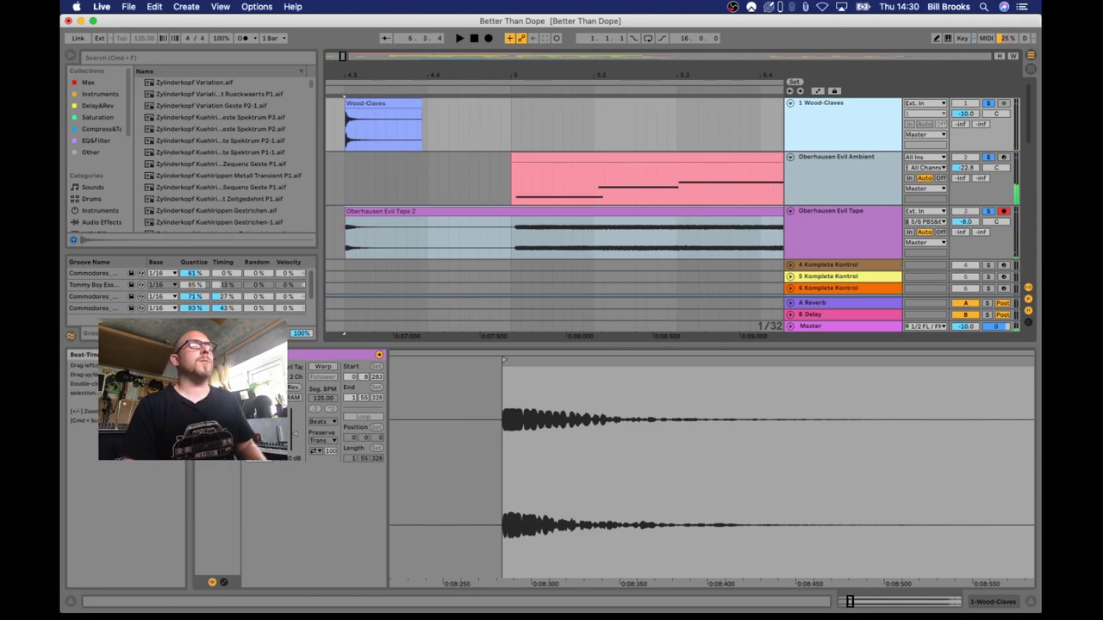
# - Toggle Solo on Oberhausen Evil Tape and lower its volume to -15 dB
pyautogui.moveTo(410, 76); pyautogui.dragTo(411, 70)
pyautogui.press('space')
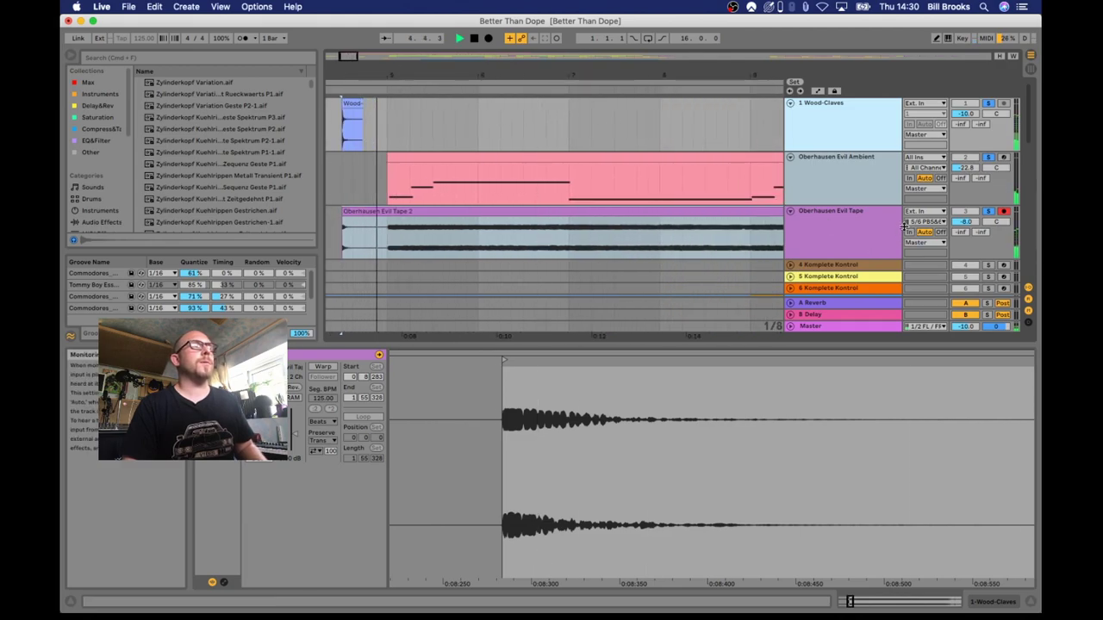
pyautogui.click(987, 212)
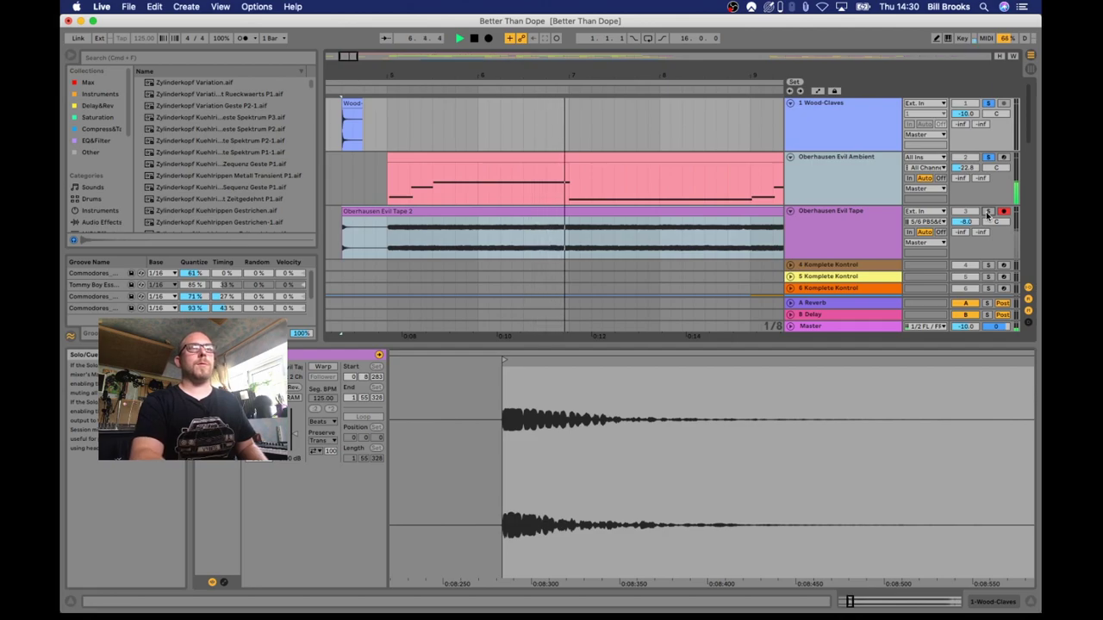
pyautogui.click(988, 212)
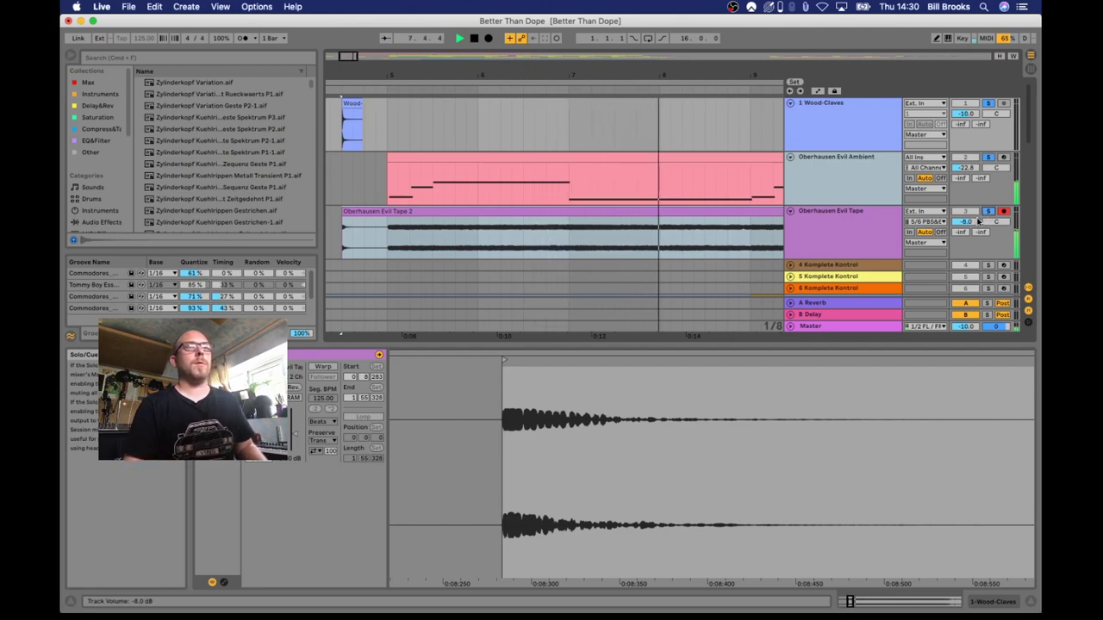
pyautogui.moveTo(978, 221); pyautogui.dragTo(978, 247)
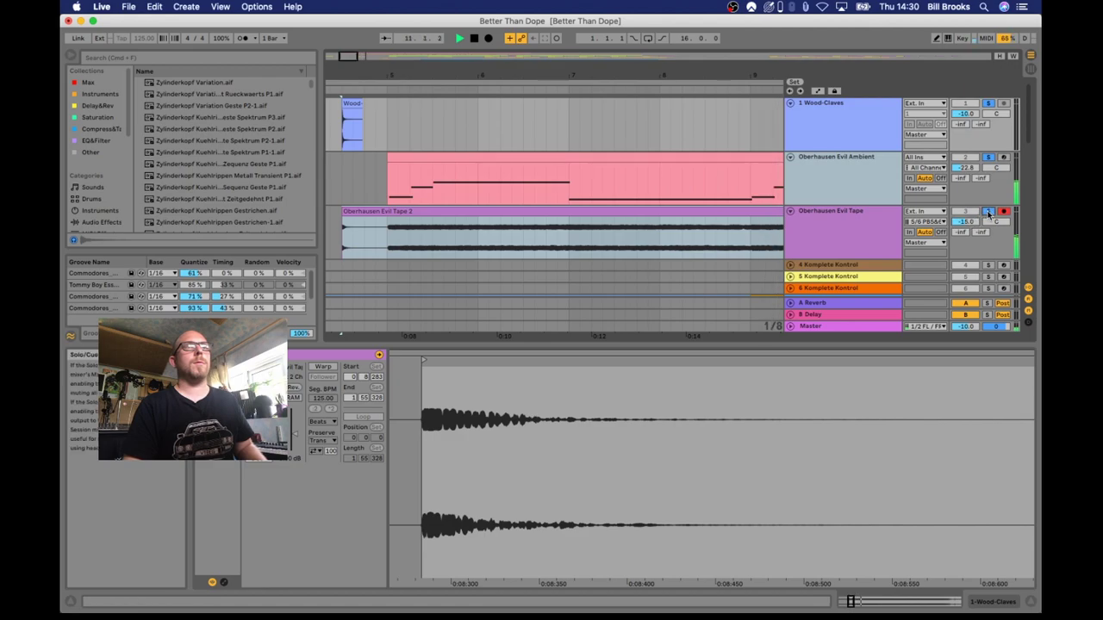
pyautogui.press('space')
pyautogui.moveTo(435, 77); pyautogui.dragTo(398, 75)
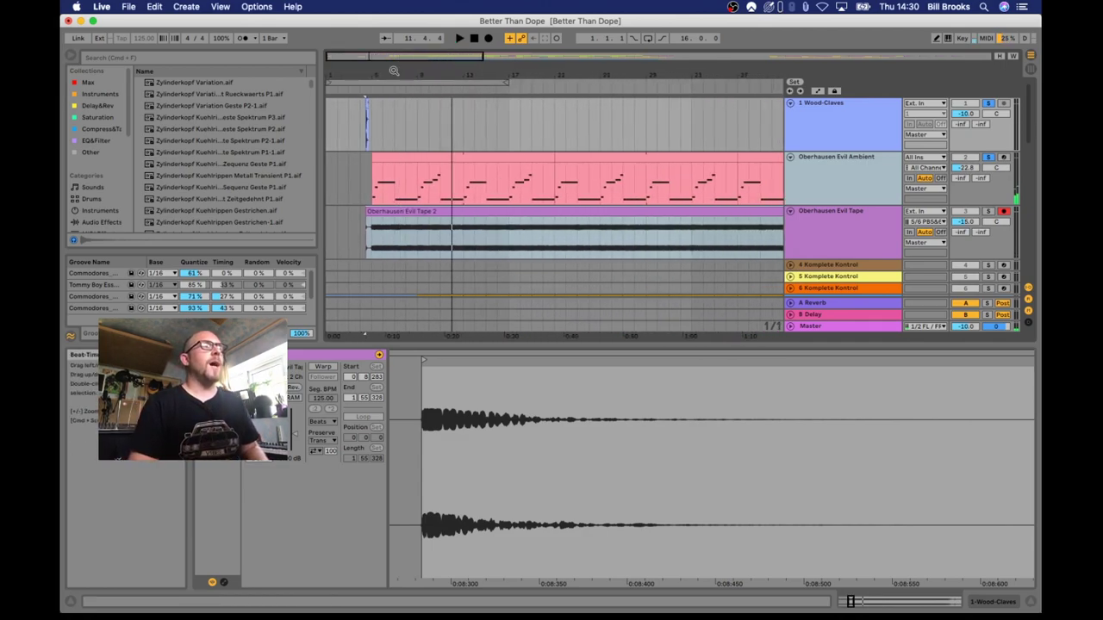
pyautogui.moveTo(527, 68)
pyautogui.mouseDown()
pyautogui.moveTo(569, 62)
pyautogui.moveTo(615, 121)
pyautogui.moveTo(603, 83)
pyautogui.moveTo(602, 97)
pyautogui.moveTo(509, 86)
pyautogui.moveTo(445, 96)
pyautogui.moveTo(352, 75)
pyautogui.mouseUp()
pyautogui.moveTo(614, 75); pyautogui.dragTo(579, 124)
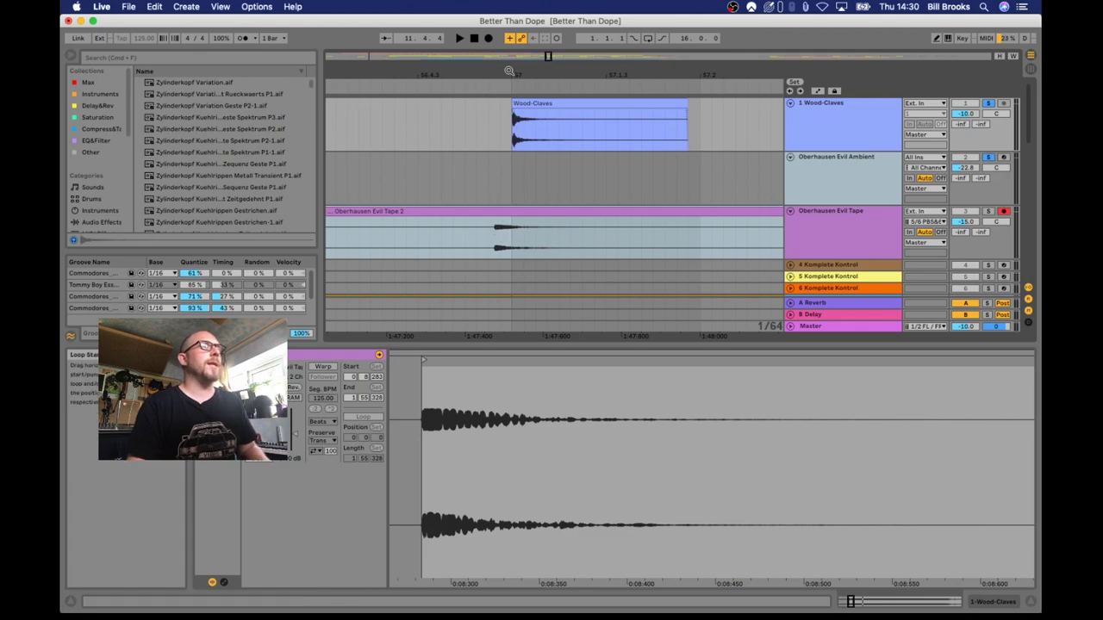
pyautogui.moveTo(509, 82)
pyautogui.mouseDown()
pyautogui.moveTo(508, 97)
pyautogui.moveTo(471, 75)
pyautogui.mouseUp()
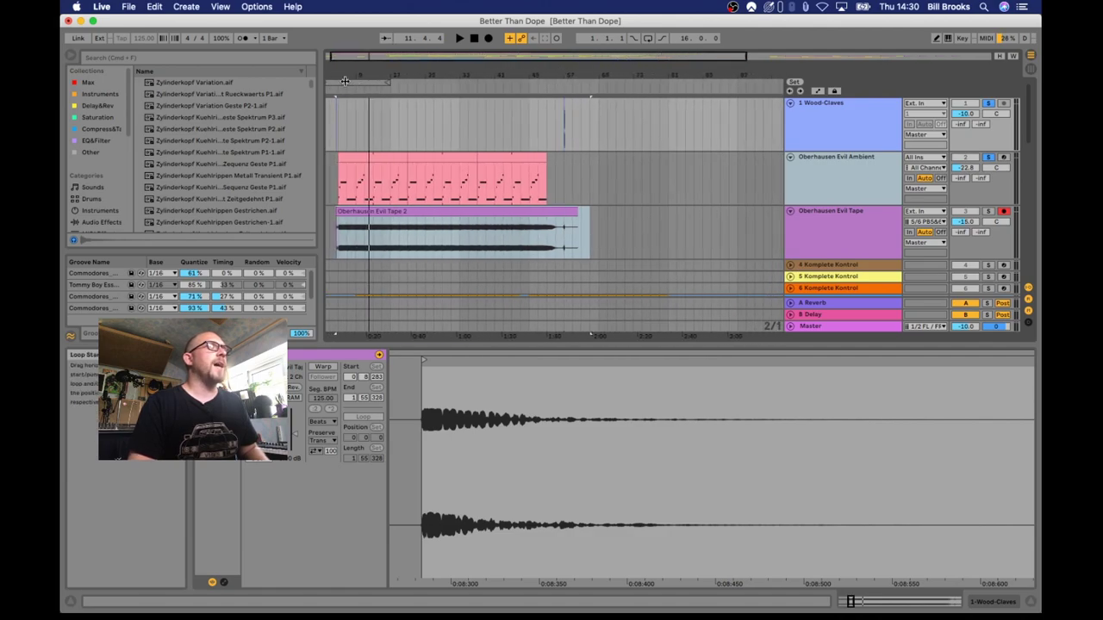
# - Enlarge the Oberhausen Evil Tape track and zoom deep into both clip onsets
pyautogui.moveTo(338, 71); pyautogui.dragTo(481, 71)
pyautogui.moveTo(402, 75); pyautogui.dragTo(501, 85)
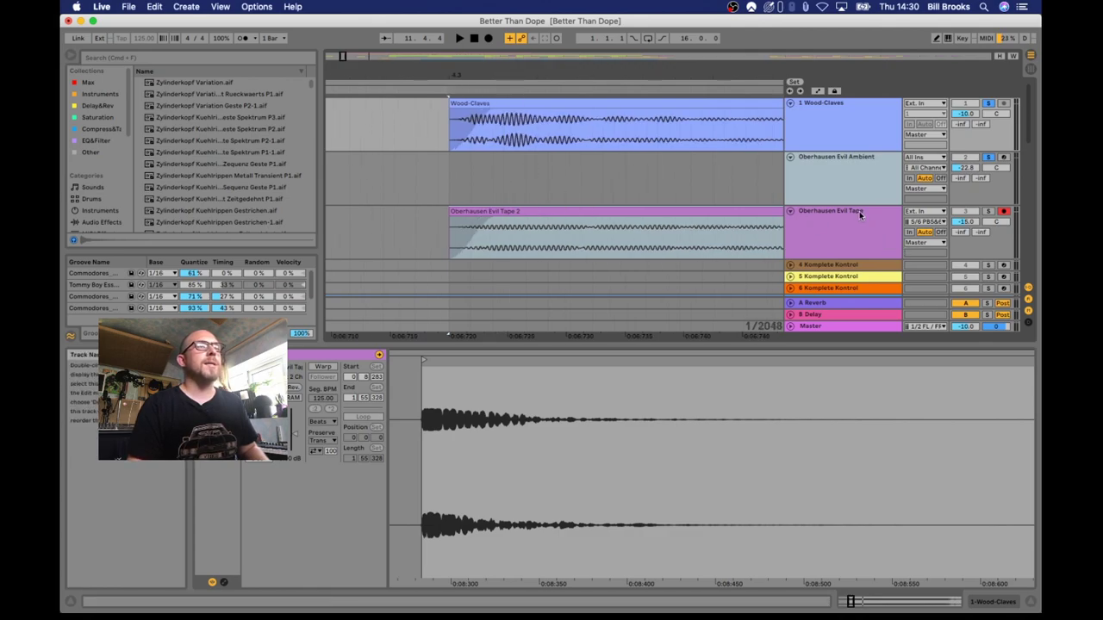
pyautogui.scroll(-1, 842, 225)
pyautogui.moveTo(842, 243); pyautogui.dragTo(842, 297)
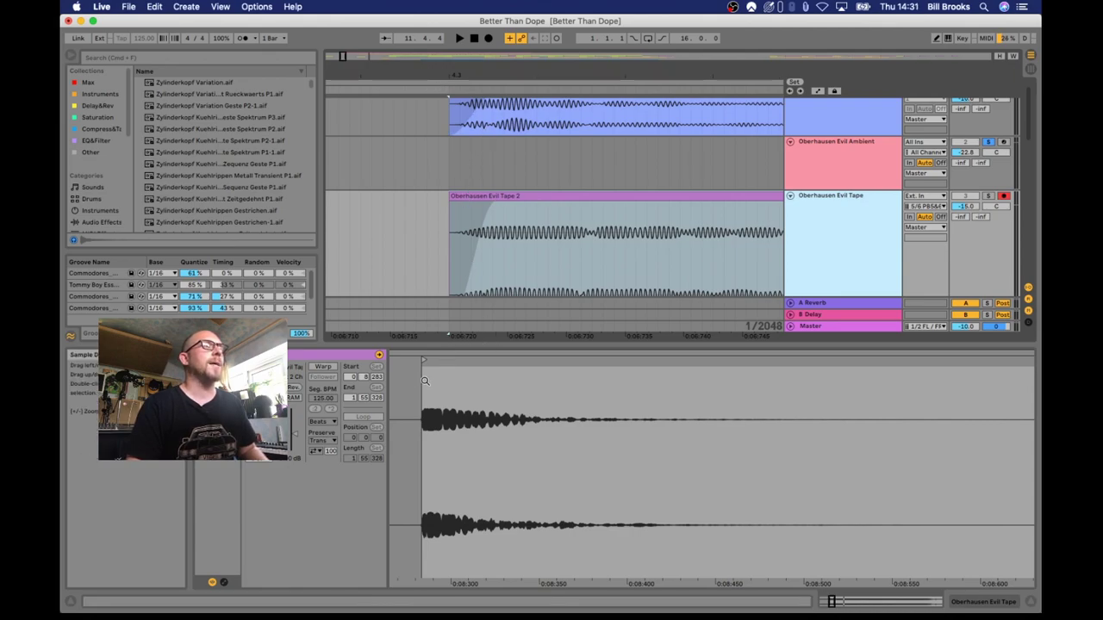
pyautogui.moveTo(431, 360); pyautogui.dragTo(435, 422)
pyautogui.moveTo(609, 75); pyautogui.dragTo(624, 147)
pyautogui.click(654, 245)
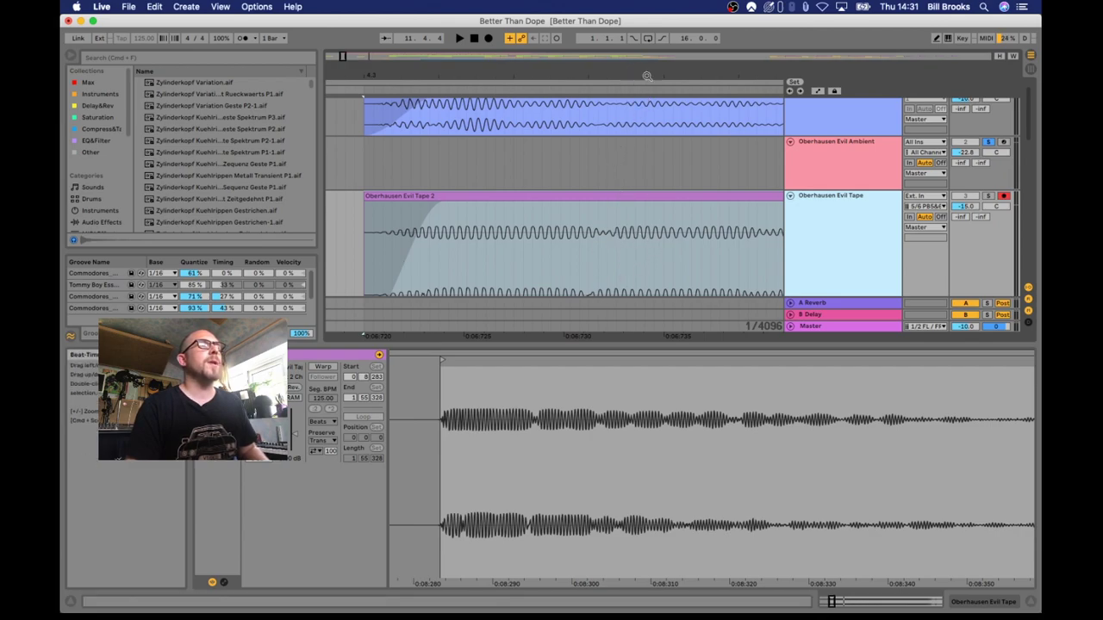
# - Select the Wood-Claves and Evil Tape 2 clips at their onsets, then zoom back out
pyautogui.moveTo(646, 75); pyautogui.dragTo(546, 69)
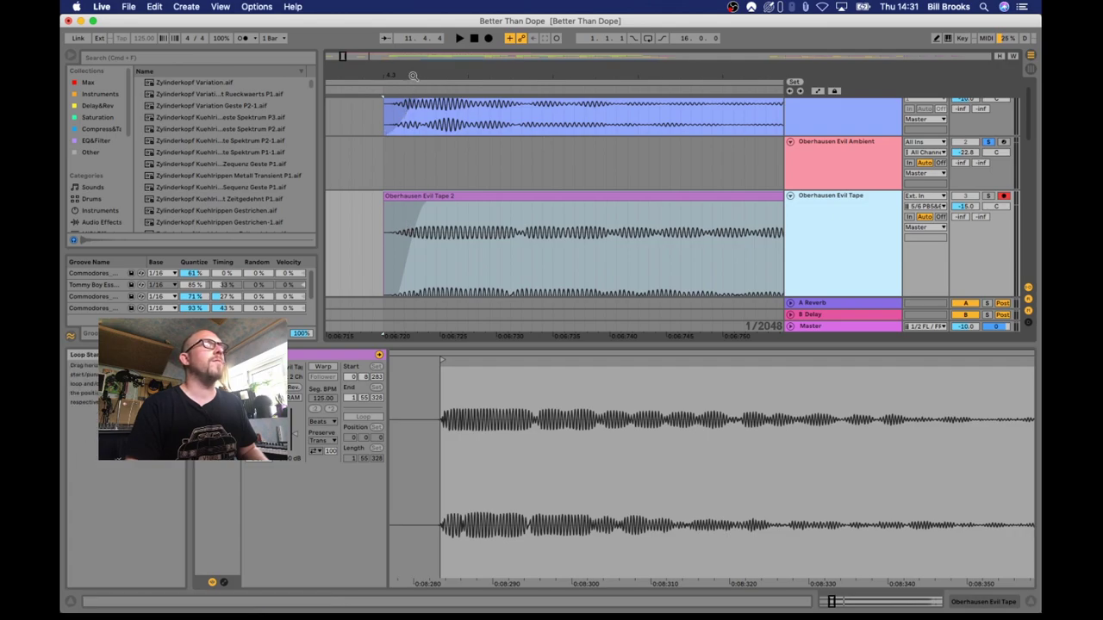
pyautogui.moveTo(410, 77)
pyautogui.mouseDown()
pyautogui.moveTo(414, 116)
pyautogui.moveTo(413, 64)
pyautogui.moveTo(501, 132)
pyautogui.mouseUp()
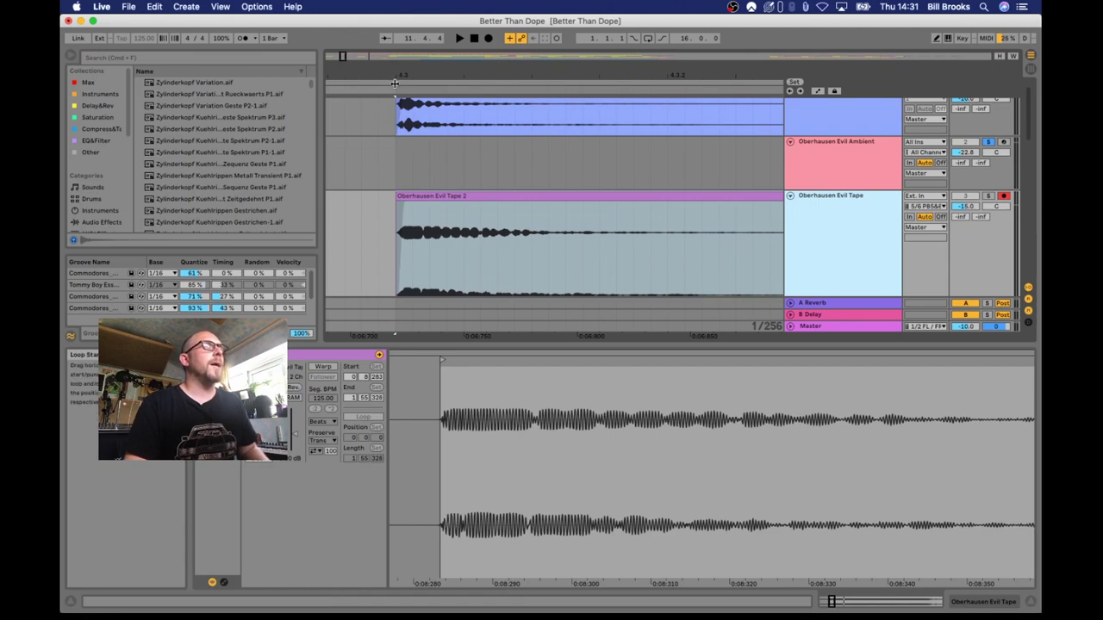
pyautogui.moveTo(395, 76); pyautogui.dragTo(392, 125)
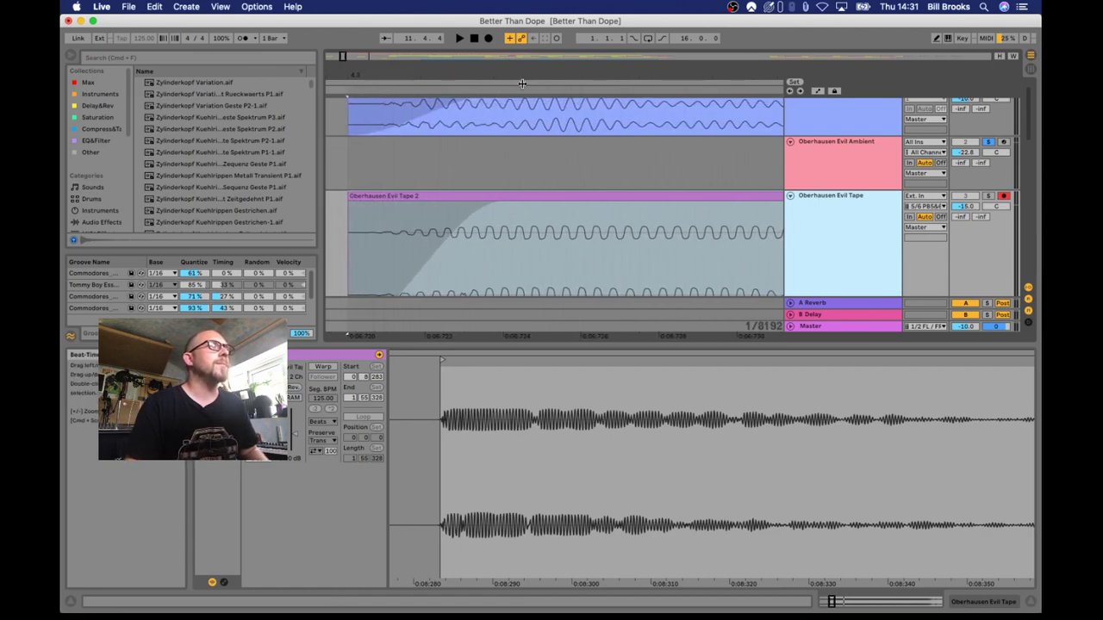
pyautogui.click(521, 118)
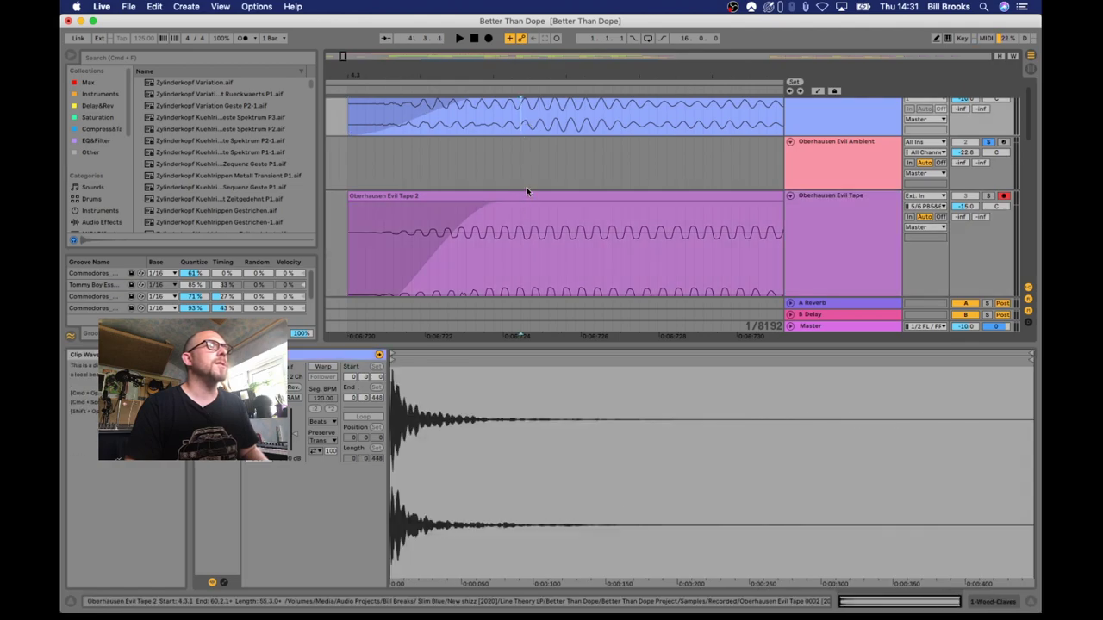
pyautogui.keyDown('shift'); pyautogui.click(521, 231); pyautogui.keyUp('shift')
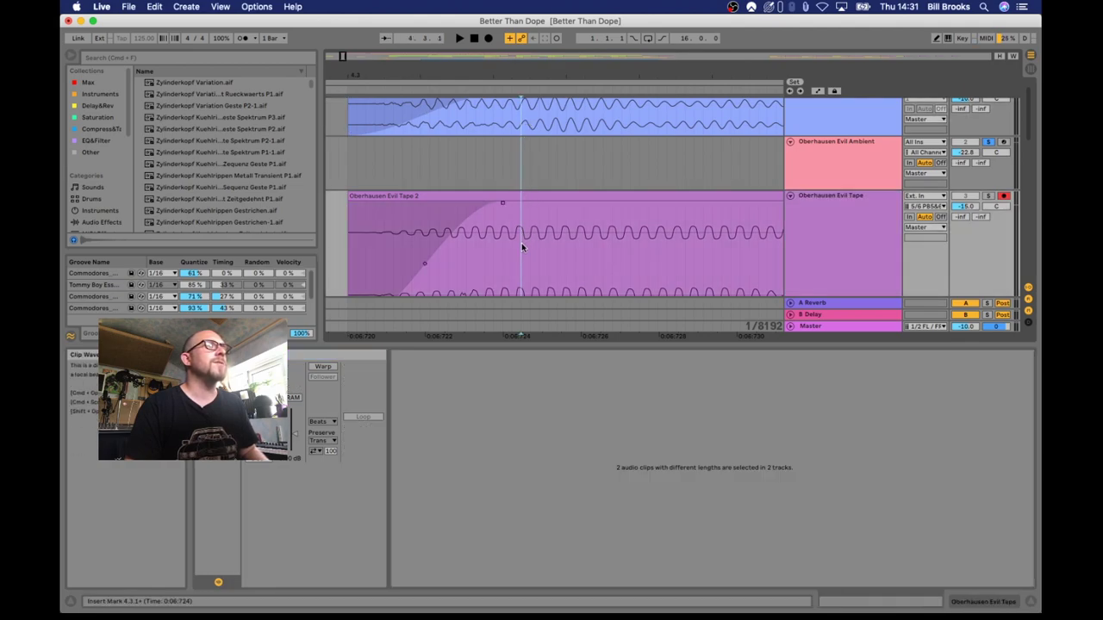
pyautogui.click(531, 242)
pyautogui.keyDown('shift'); pyautogui.click(533, 117); pyautogui.keyUp('shift')
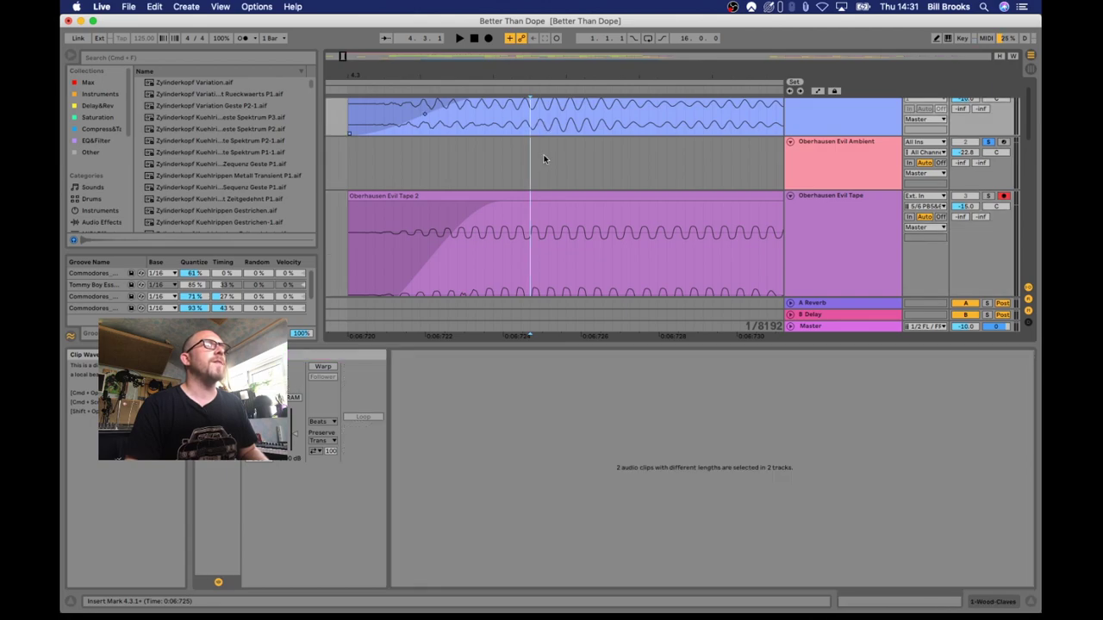
pyautogui.press('-')
pyautogui.press('-')
pyautogui.press('-')
pyautogui.press('-')
pyautogui.press('-')
pyautogui.press('-')
pyautogui.press('-')
pyautogui.press('-')
pyautogui.press('-')
pyautogui.press('-')
pyautogui.press('-')
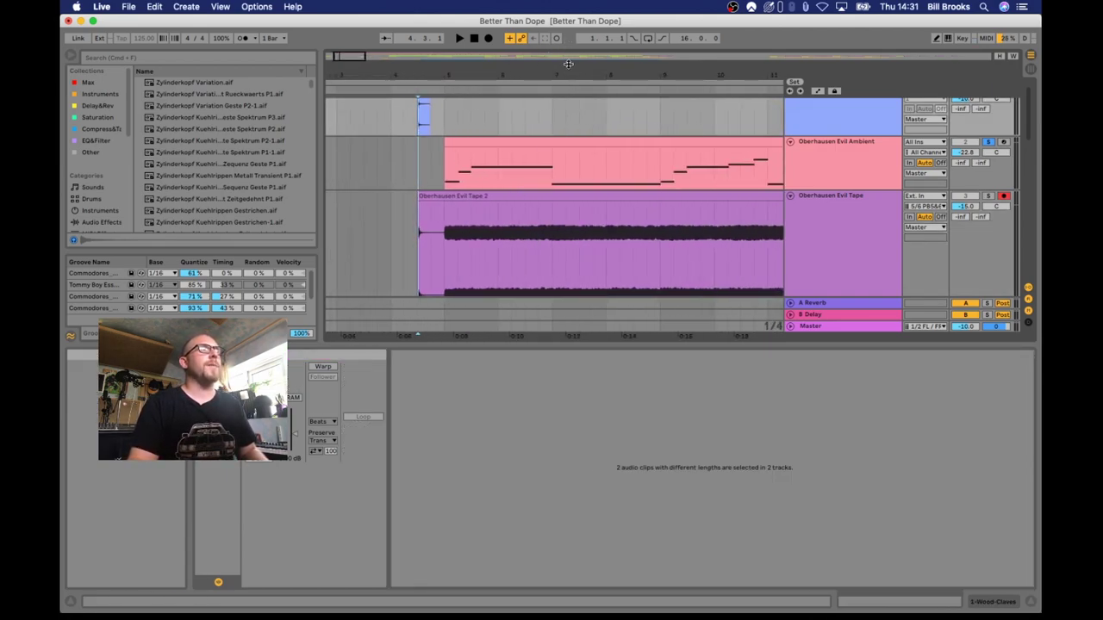
pyautogui.moveTo(567, 58); pyautogui.dragTo(461, 154)
# - Turn Warp on for Evil Tape 2, keeping its current timing
pyautogui.click(483, 192)
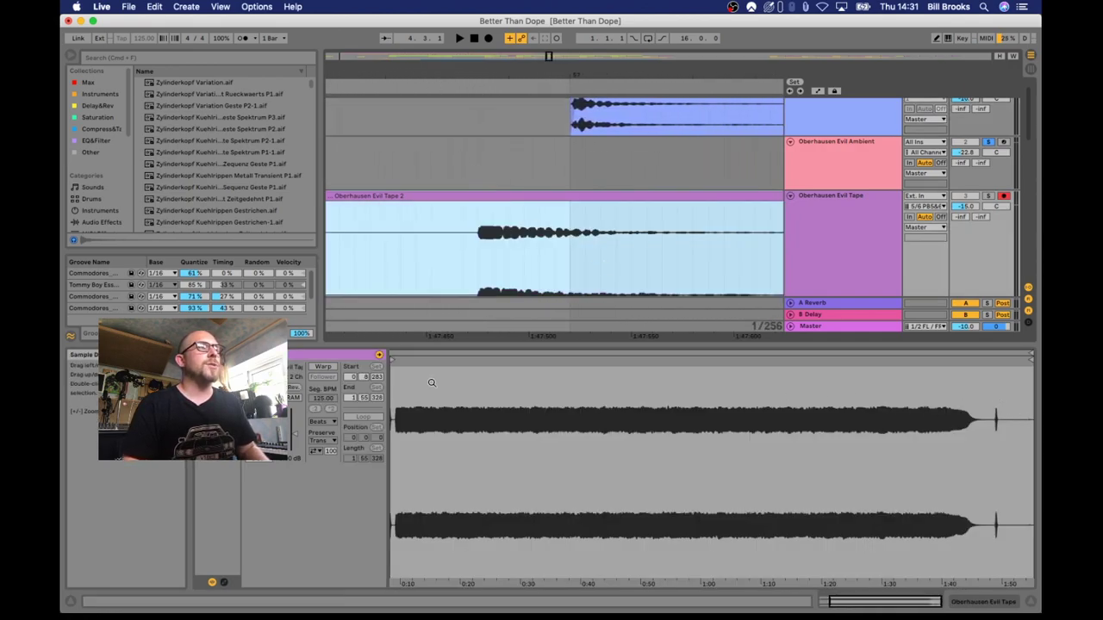
pyautogui.click(318, 367)
pyautogui.click(649, 357)
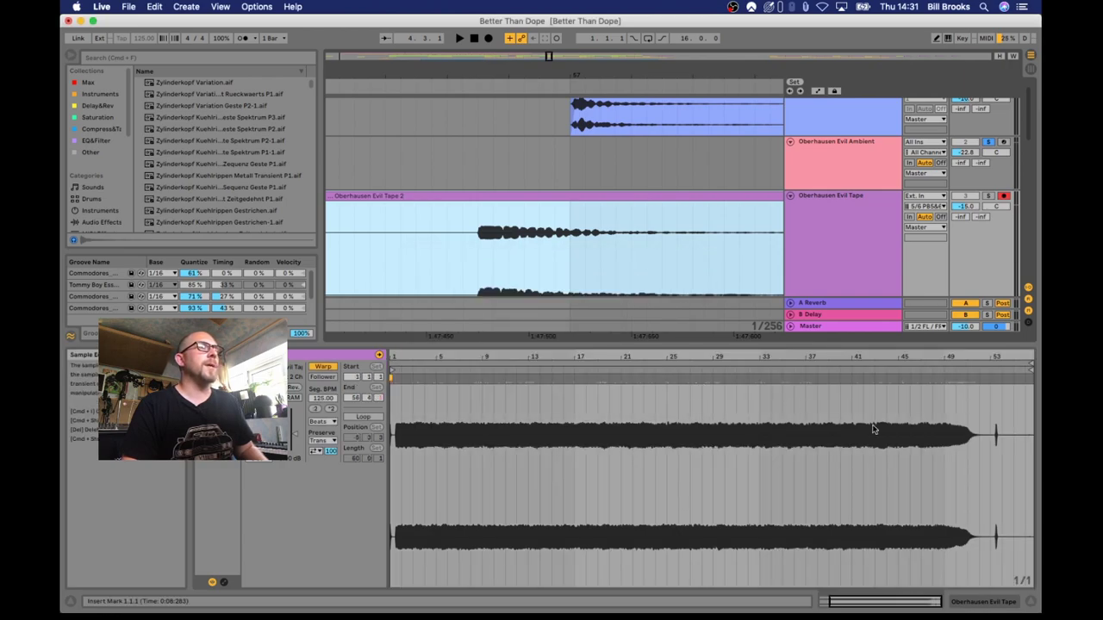
pyautogui.moveTo(991, 357)
pyautogui.mouseDown()
pyautogui.moveTo(991, 431)
pyautogui.moveTo(933, 380)
pyautogui.mouseUp()
# - Mark bar 57, zoom out to an overview, and play from around bar 29
pyautogui.scroll(5, 914, 371)
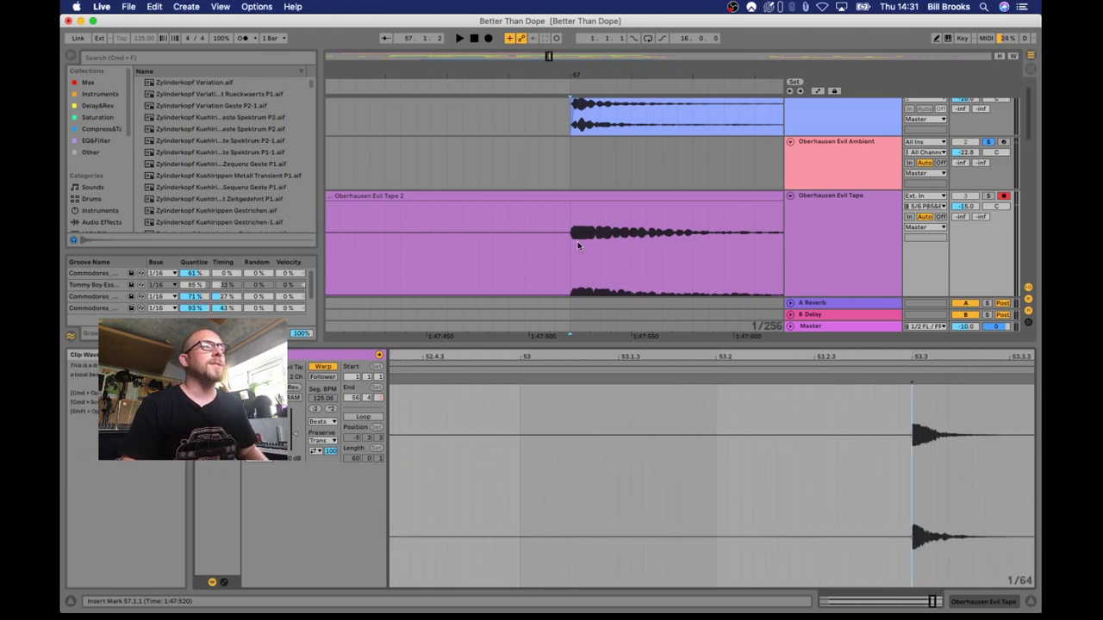
pyautogui.click(570, 153)
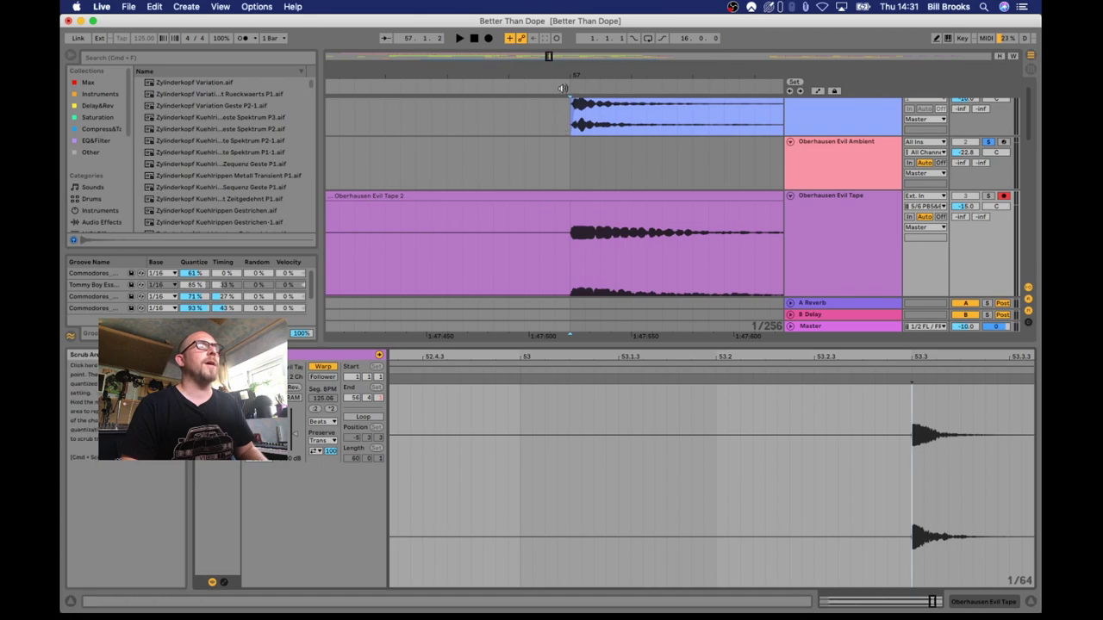
pyautogui.moveTo(570, 76); pyautogui.dragTo(570, 17)
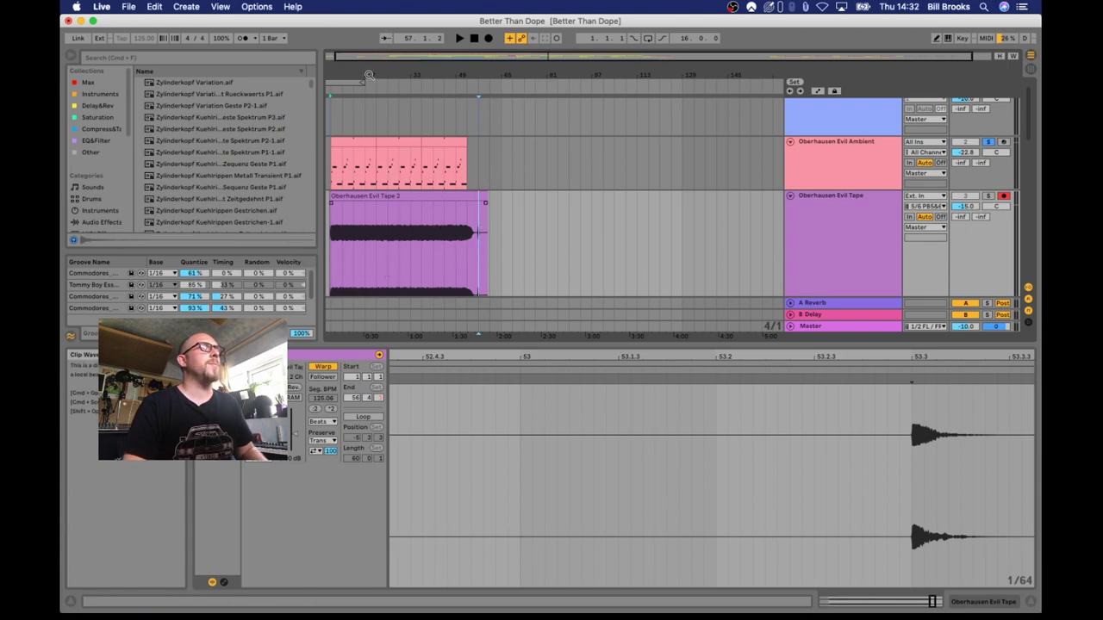
pyautogui.click(399, 90)
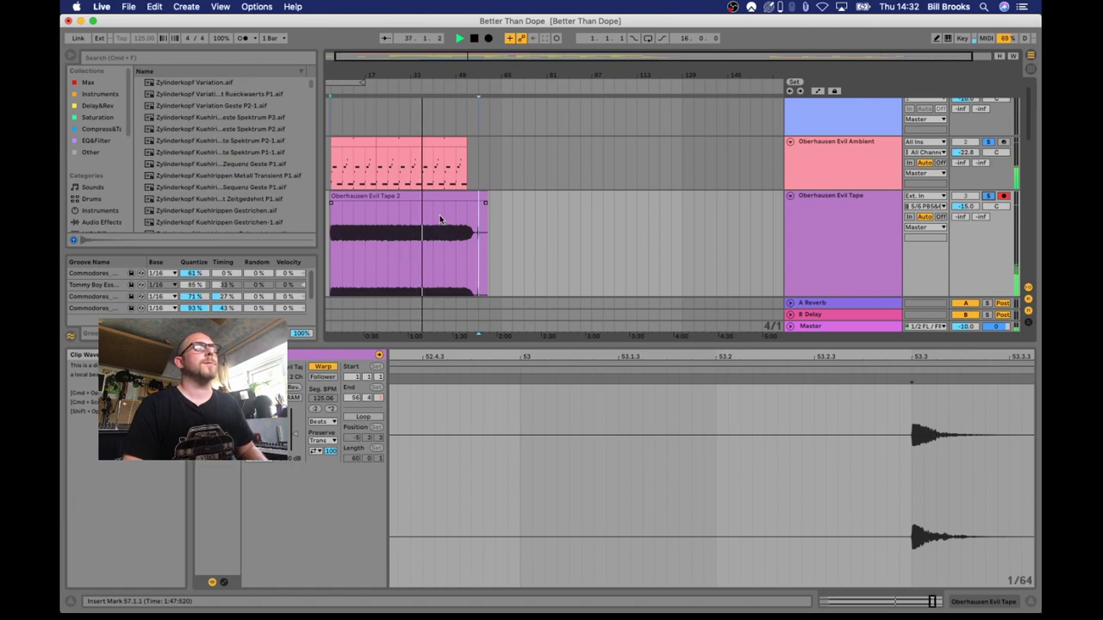
# - Stop playback and select both Oberhausen Evil Ambient MIDI clips to view their A#3/D#3 notes
pyautogui.press('space')
pyautogui.click(542, 215)
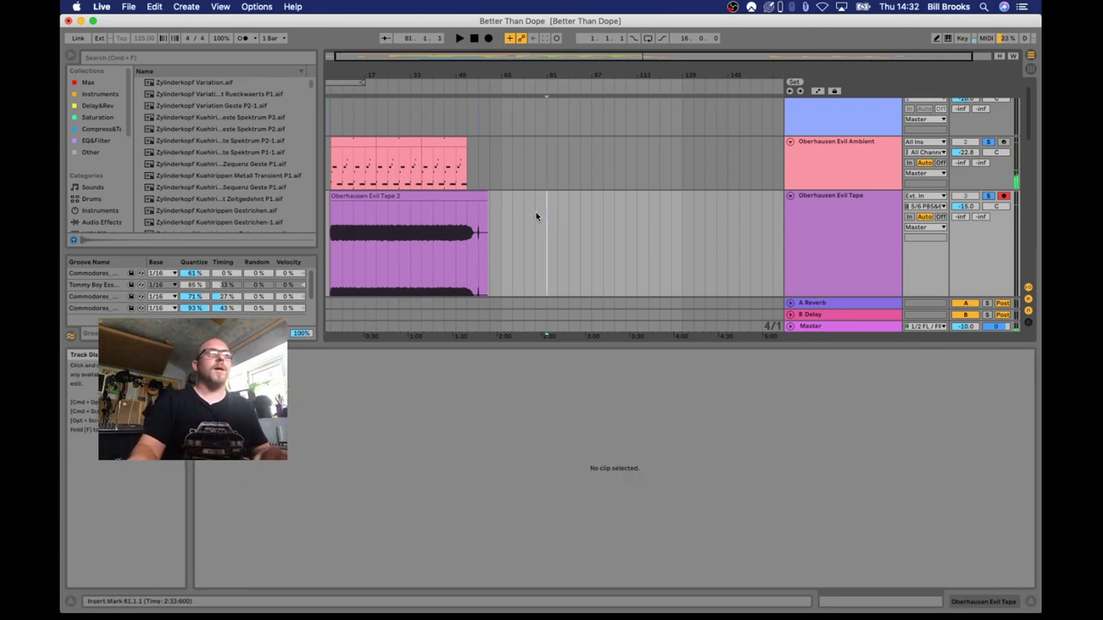
pyautogui.scroll(-1, 500, 217)
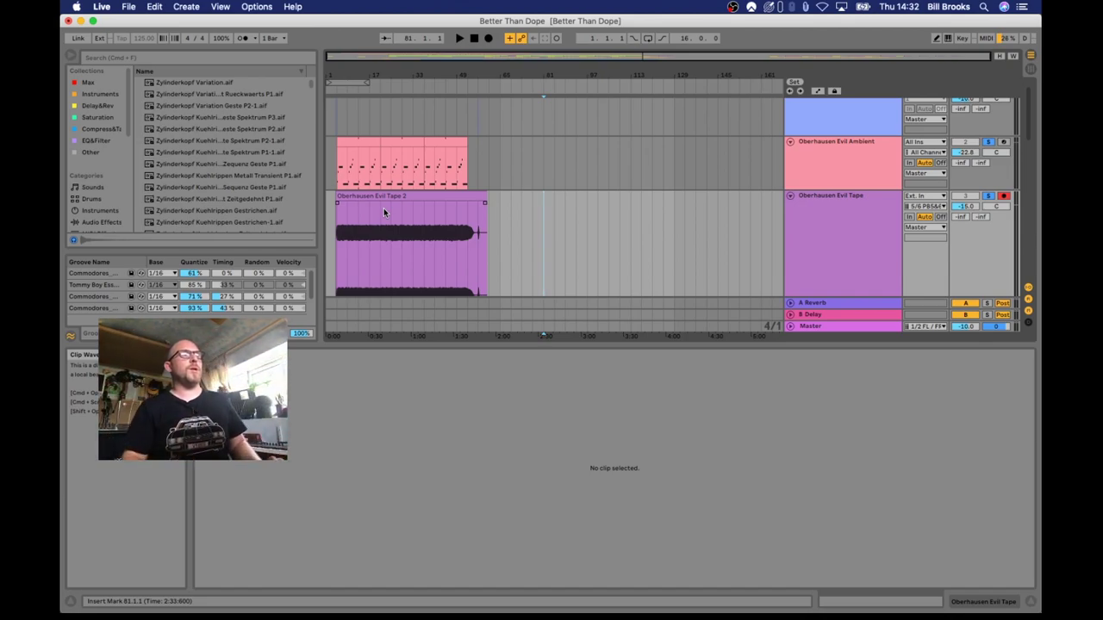
pyautogui.click(456, 144)
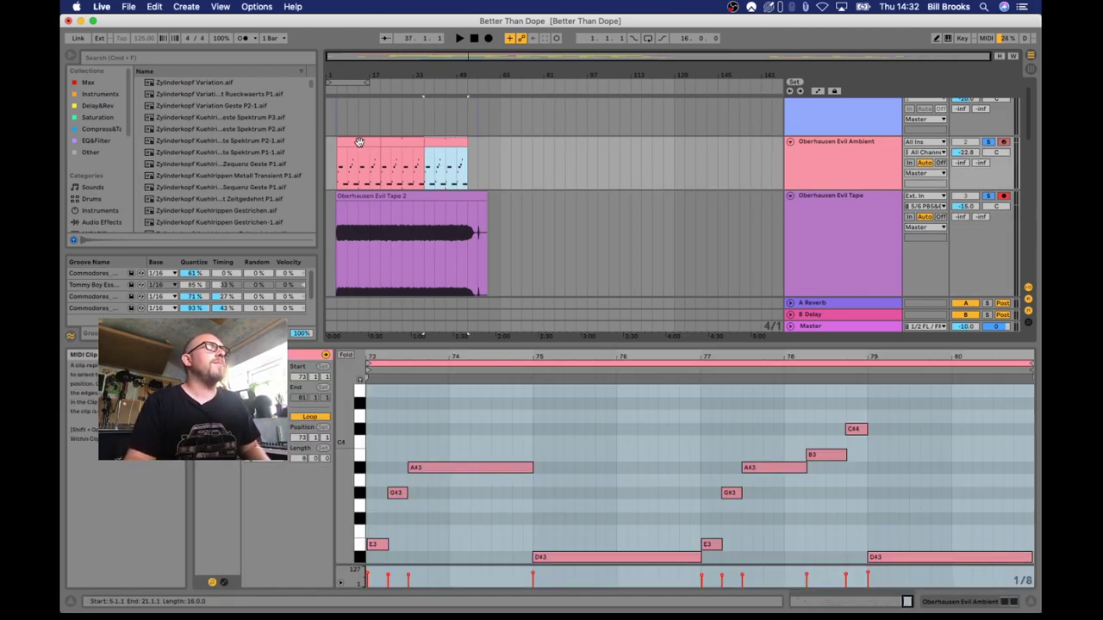
pyautogui.keyDown('shift'); pyautogui.click(360, 141); pyautogui.keyUp('shift')
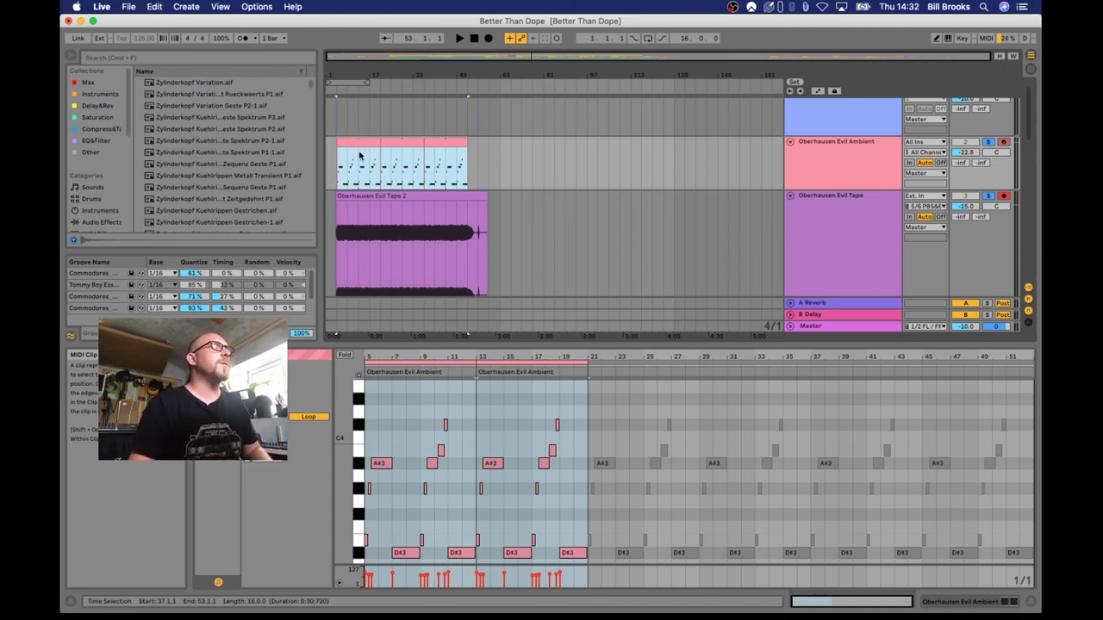
# - Turn Warp off on Evil Tape 2 and trim its start to the waveform onset
pyautogui.moveTo(352, 79)
pyautogui.mouseDown()
pyautogui.moveTo(361, 87)
pyautogui.moveTo(361, 74)
pyautogui.mouseUp()
pyautogui.click(546, 205)
pyautogui.click(325, 369)
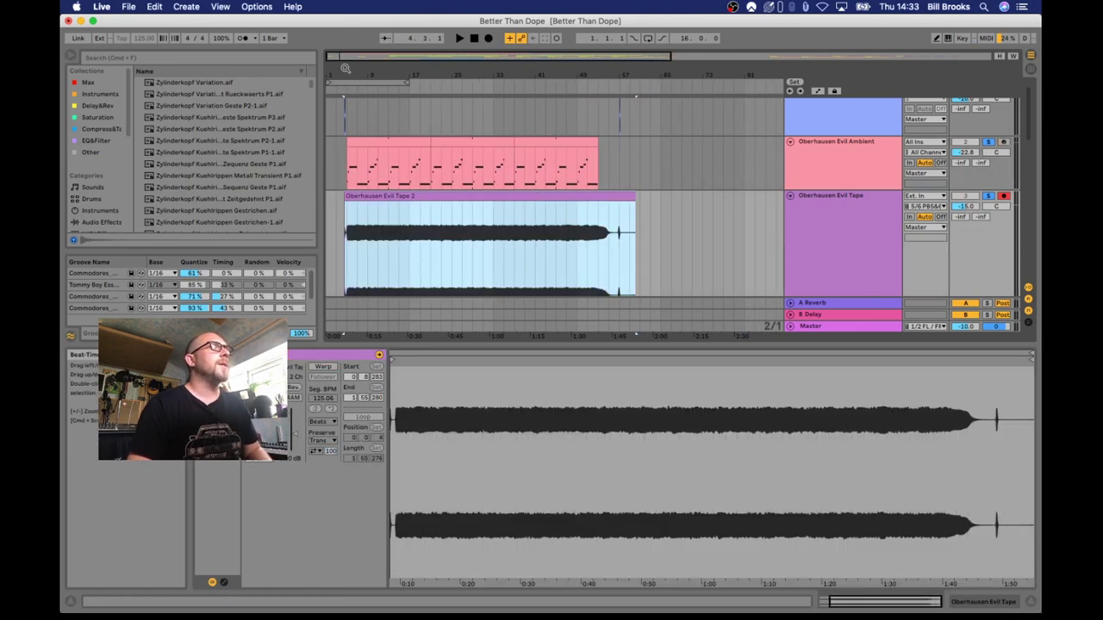
pyautogui.moveTo(345, 69); pyautogui.dragTo(345, 74)
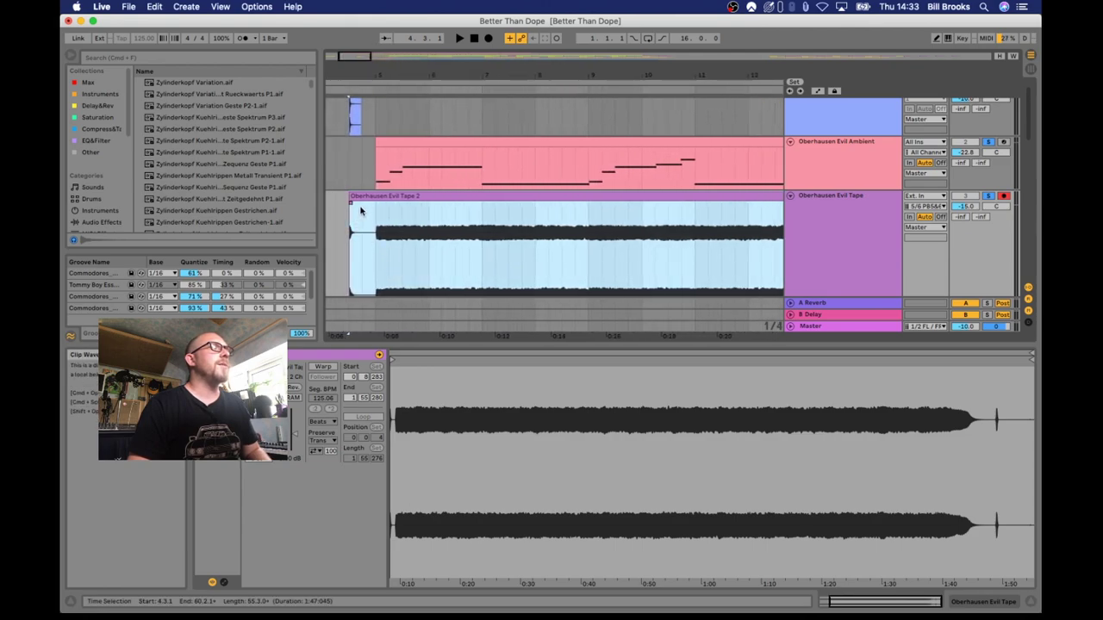
pyautogui.moveTo(351, 210); pyautogui.dragTo(376, 210)
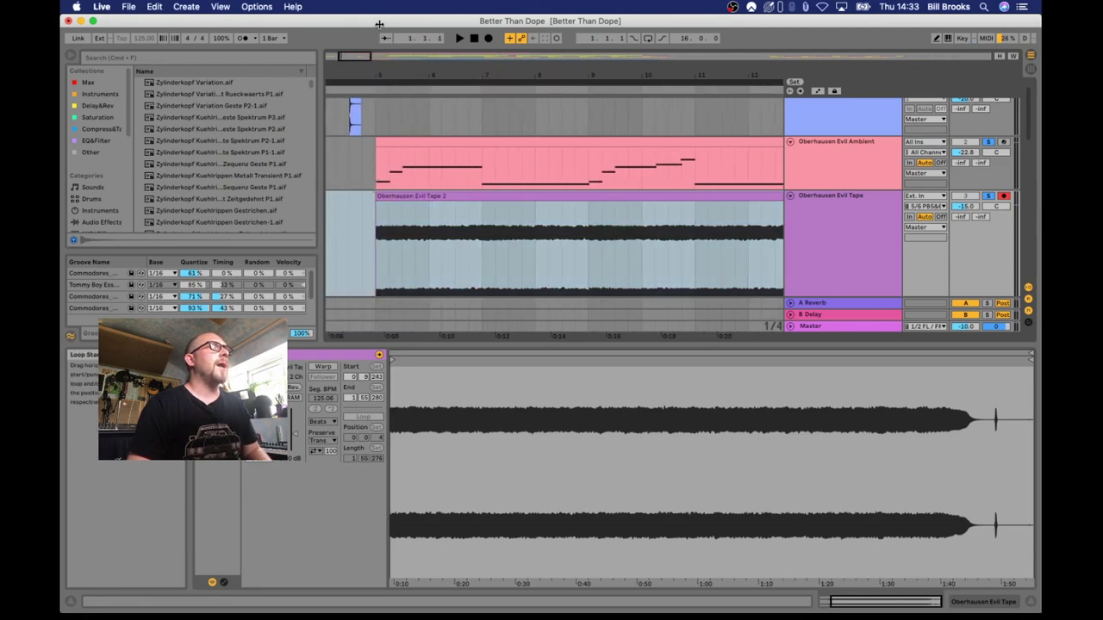
# - Select the ambient MIDI clip and the Oberhausen Evil Ambient track
pyautogui.scroll(-5, 471, 138)
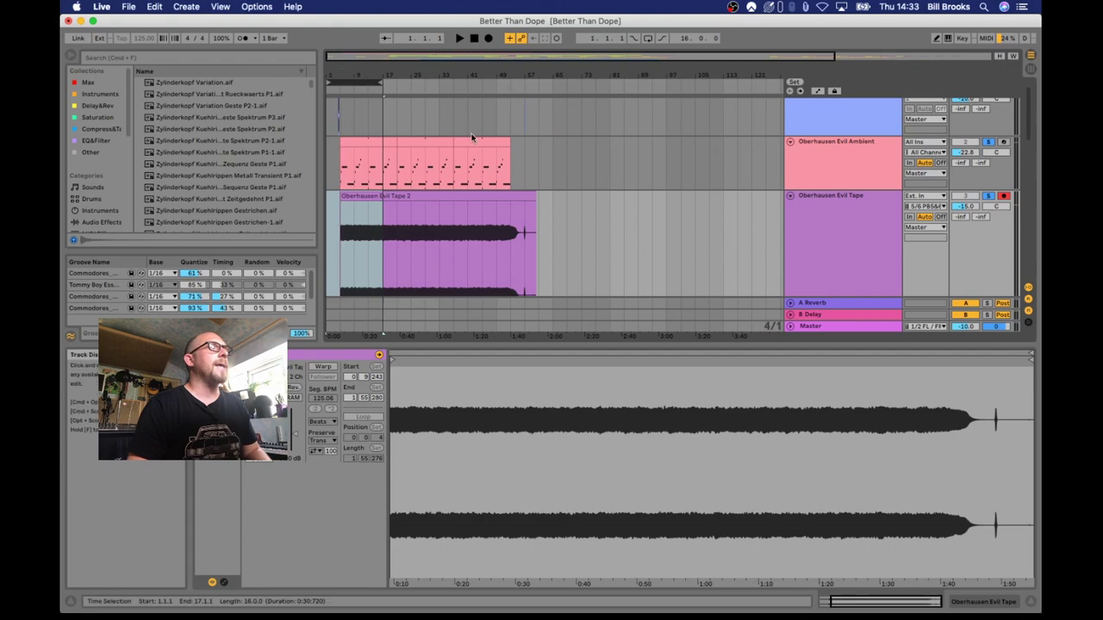
pyautogui.click(358, 152)
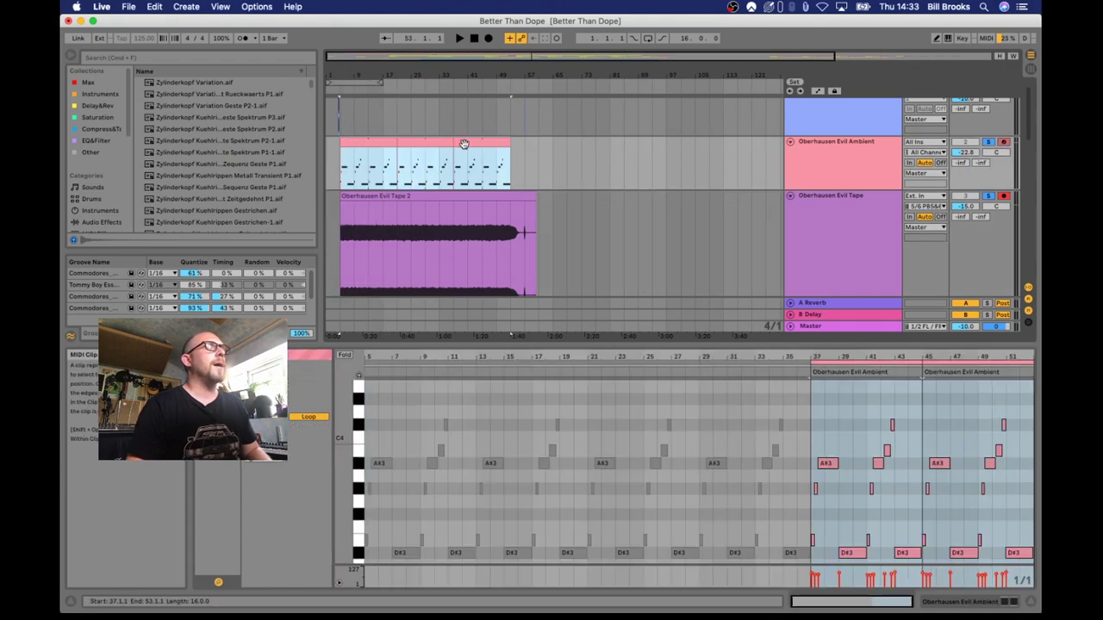
pyautogui.click(825, 152)
# - Freeze and flatten the Oberhausen Evil Ambient track, then pull in the tape clip's end
pyautogui.rightClick(825, 152)
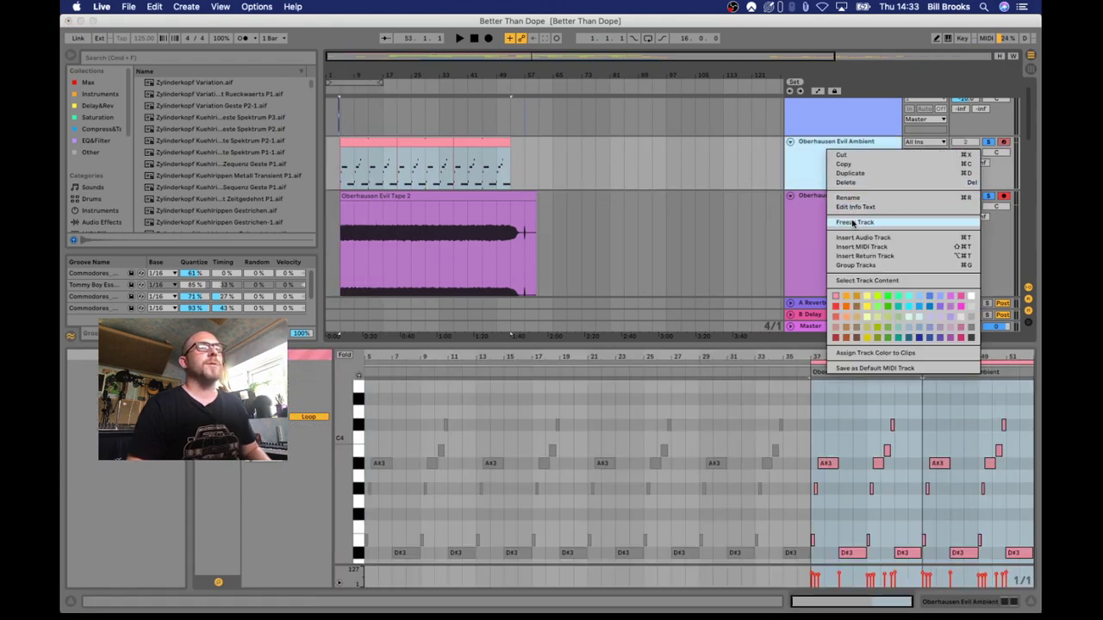
pyautogui.click(851, 219)
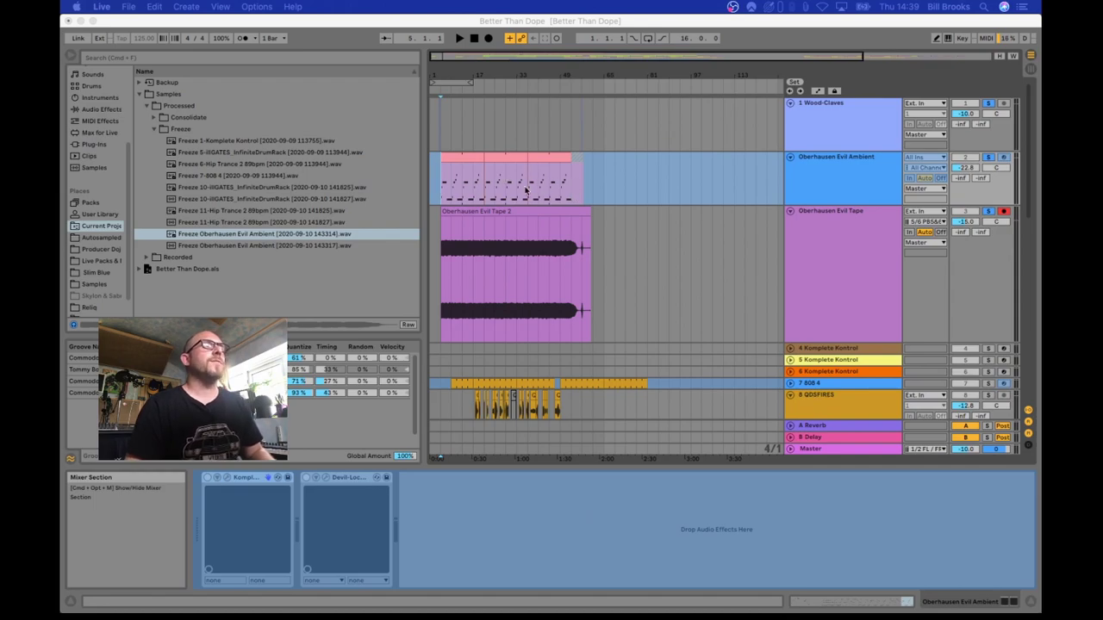
pyautogui.click(847, 163)
pyautogui.rightClick(842, 174)
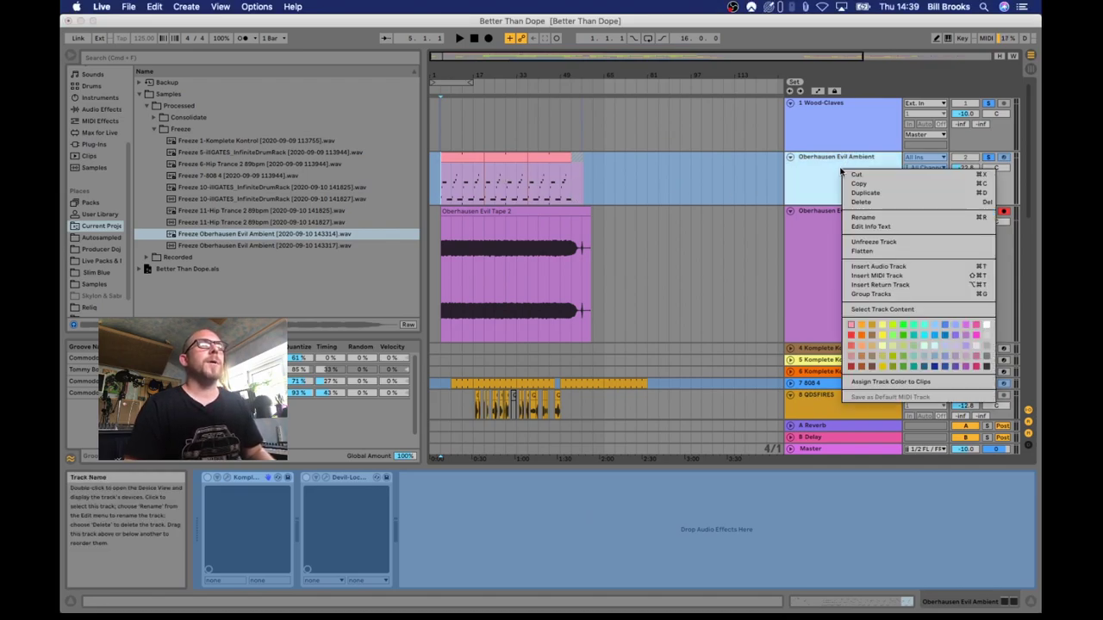
pyautogui.click(854, 252)
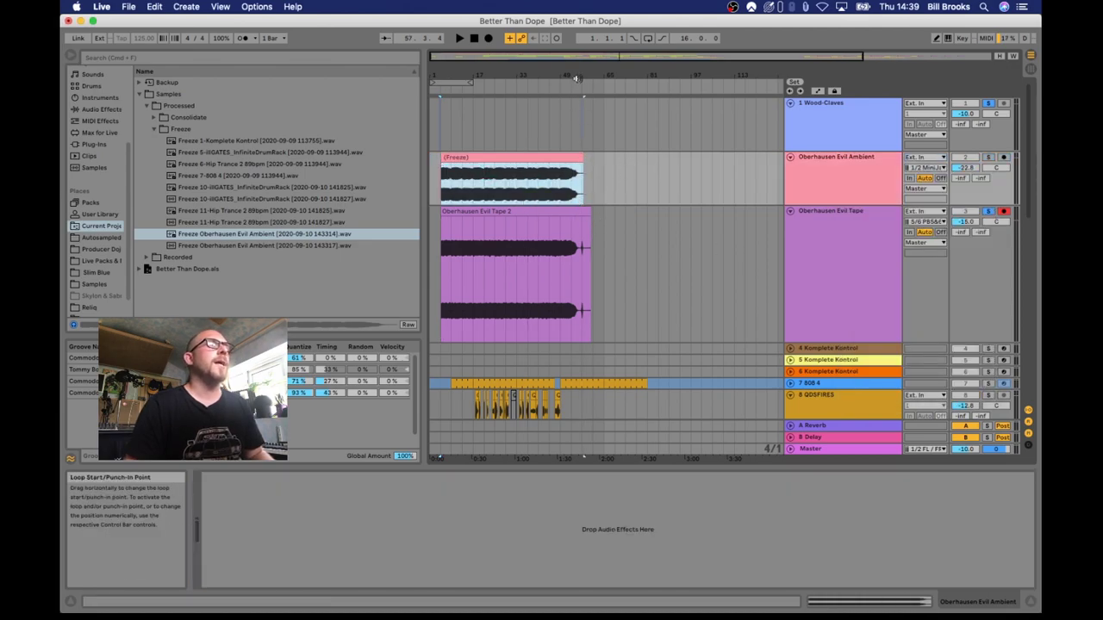
pyautogui.moveTo(577, 78); pyautogui.dragTo(594, 104)
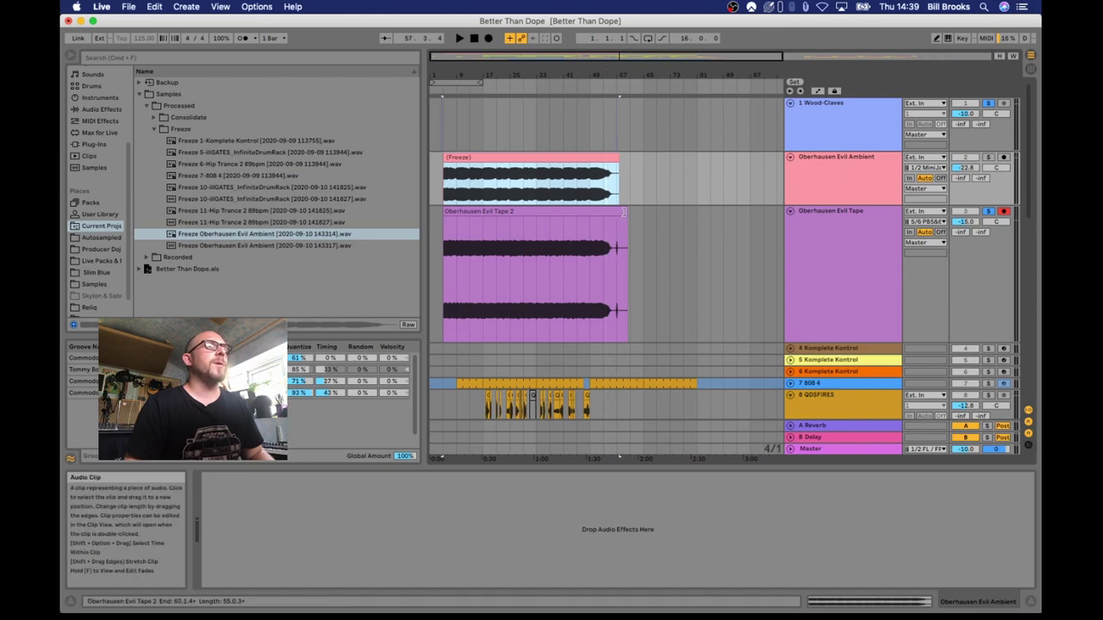
pyautogui.moveTo(627, 212); pyautogui.dragTo(615, 212)
# - Trim the tape clip to end at bar 57 and zoom back out to all clips
pyautogui.moveTo(622, 78); pyautogui.dragTo(615, 270)
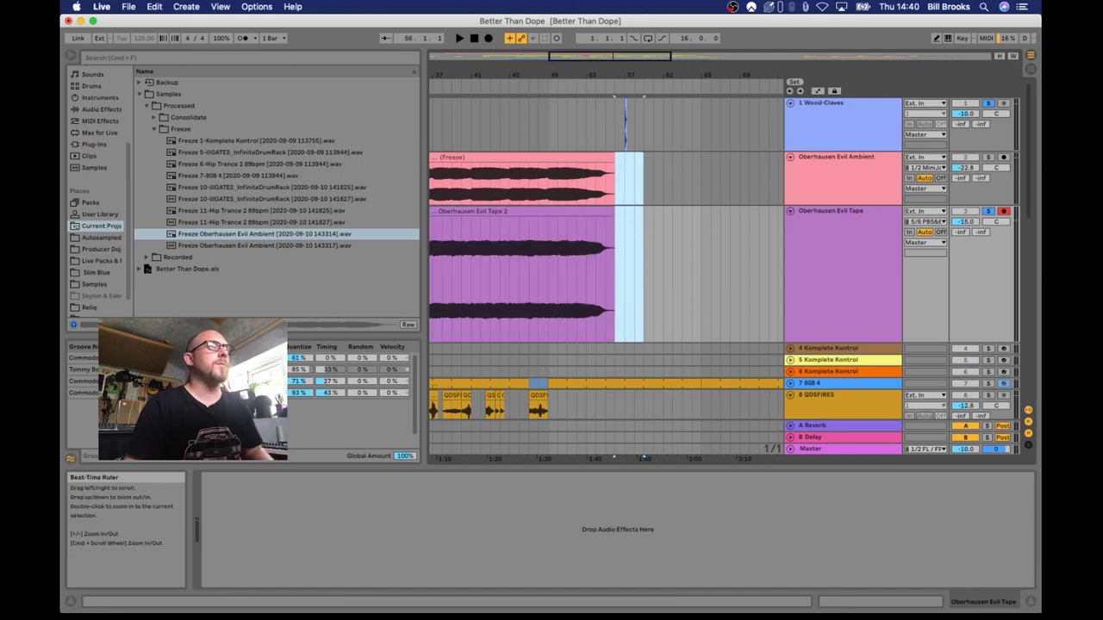
pyautogui.moveTo(643, 459); pyautogui.dragTo(636, 371)
pyautogui.click(666, 246)
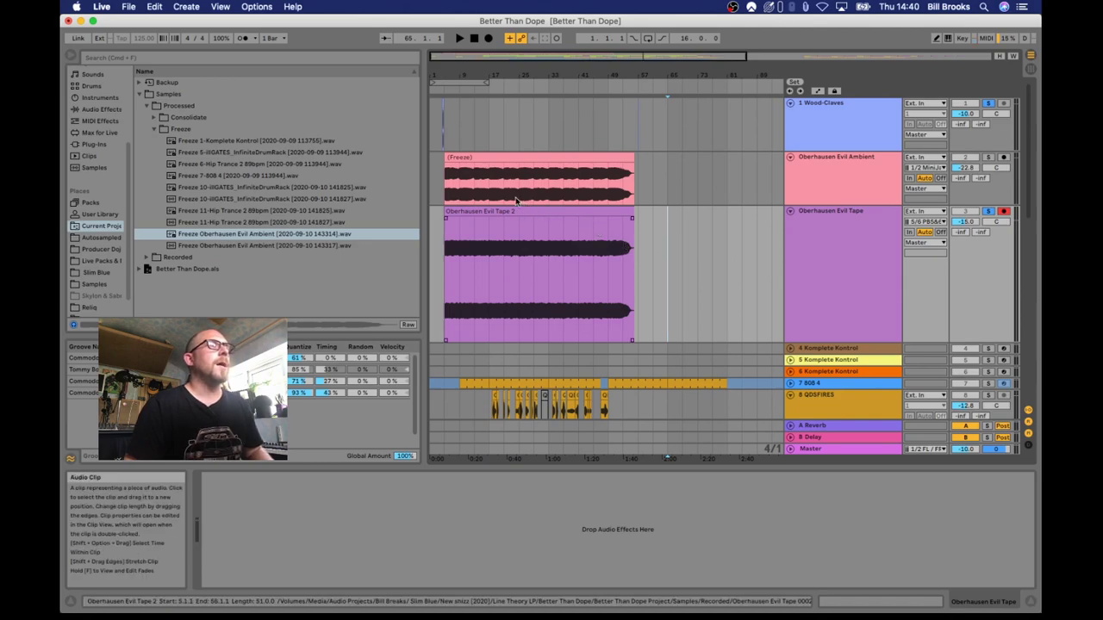
# - Consolidate the Freeze clip, then the Oberhausen Evil Tape 2 clip, with Cmd+J
pyautogui.click(508, 157)
pyautogui.press('super+j')
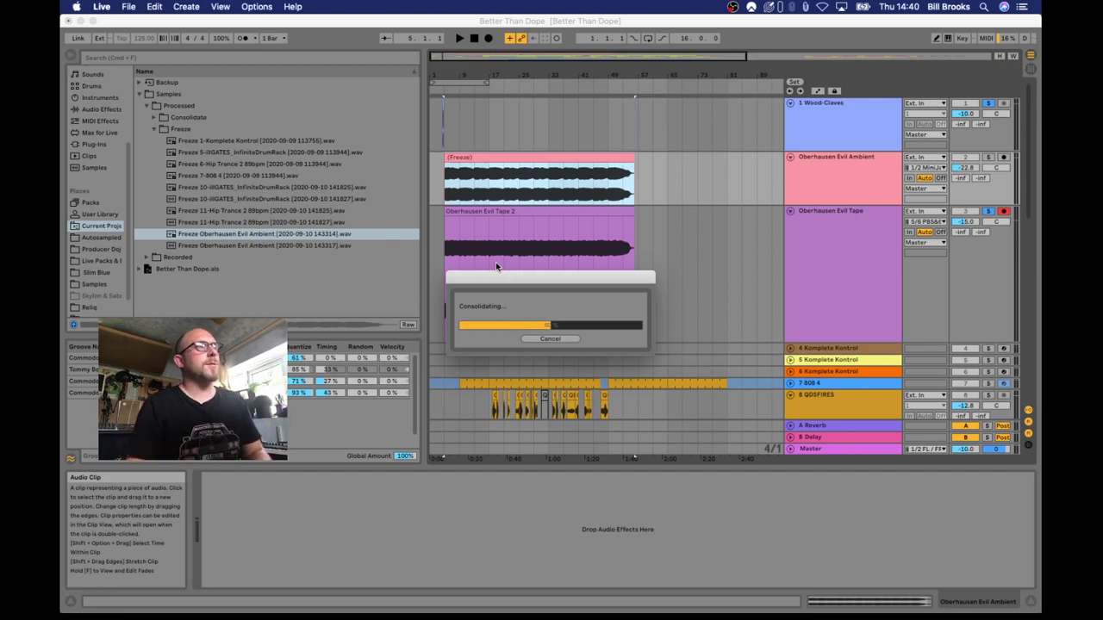
pyautogui.doubleClick(496, 214)
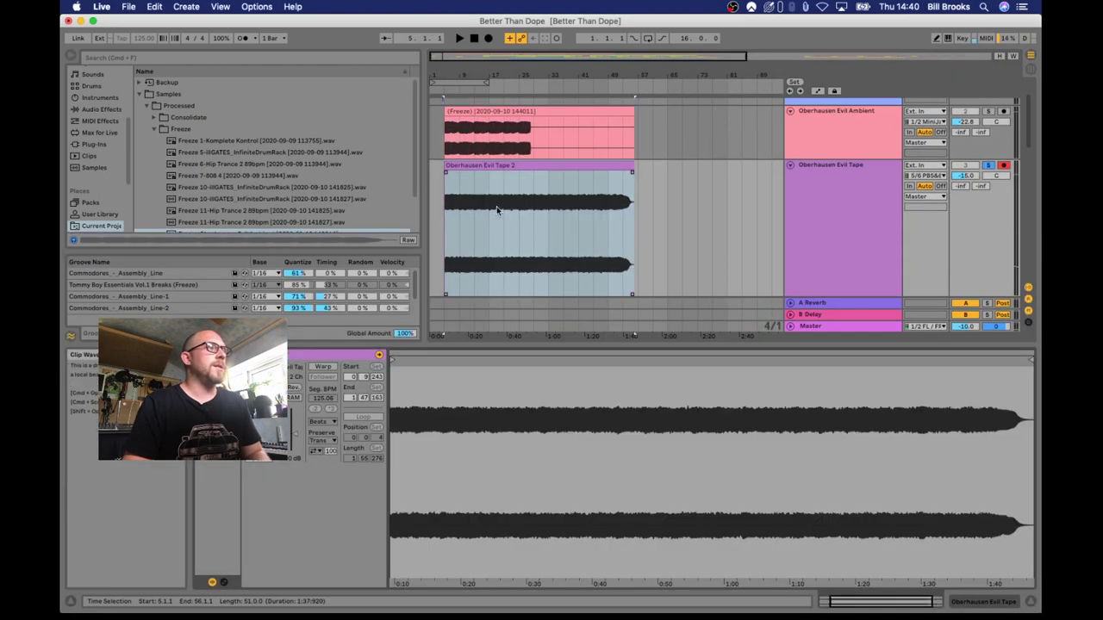
pyautogui.click(502, 163)
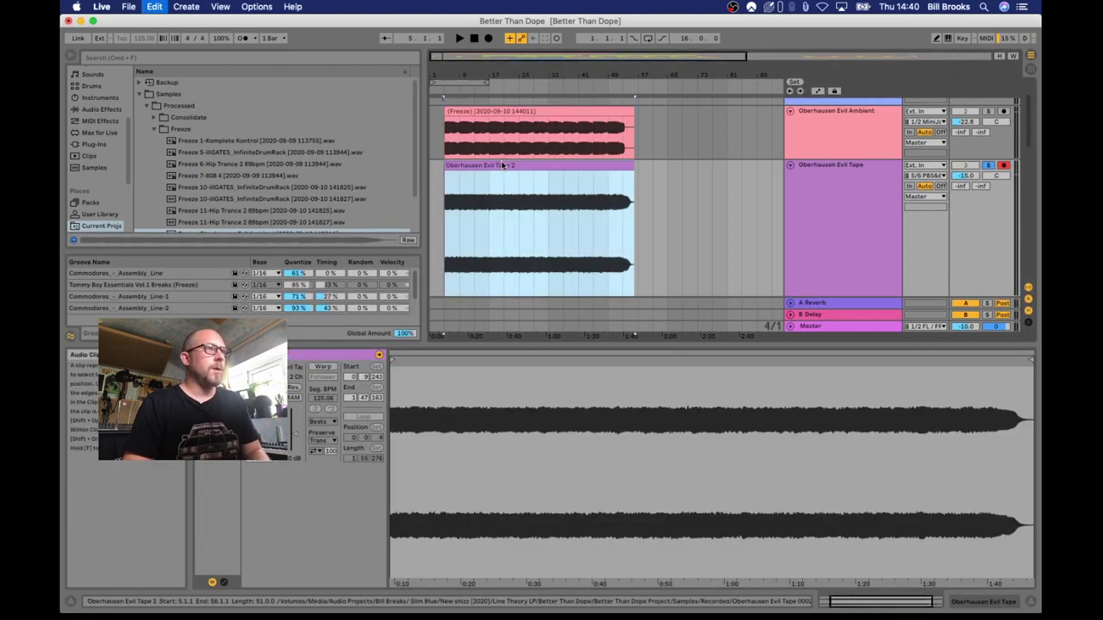
pyautogui.press('super+j')
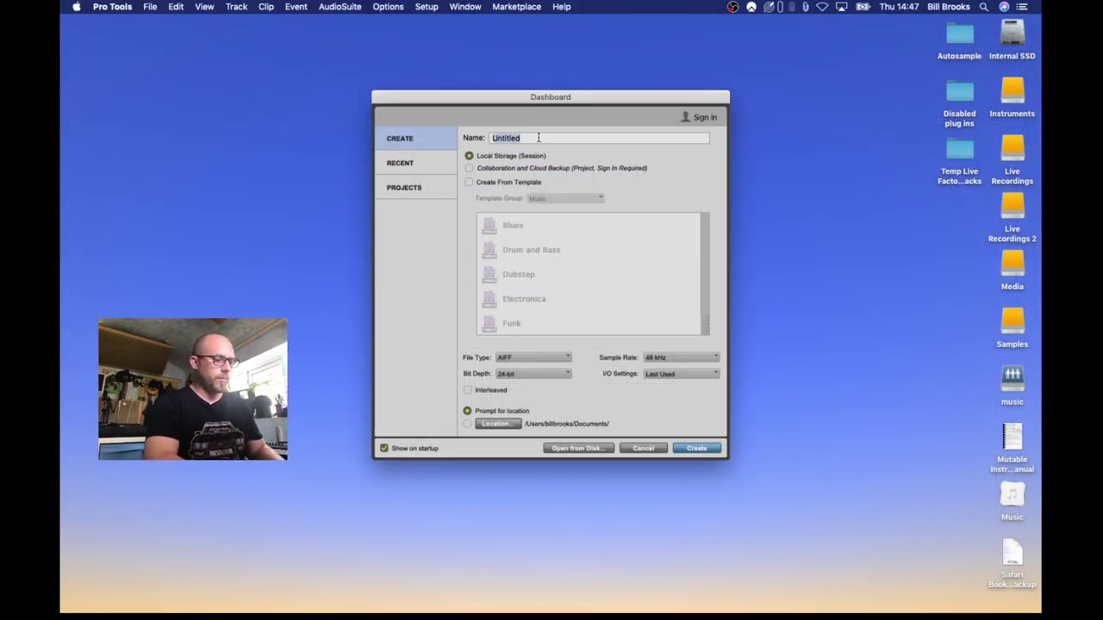
# - Name the new session Oberhausen Align and save it inside the Better Than Dope folder
pyautogui.write('Oberhausen Align')
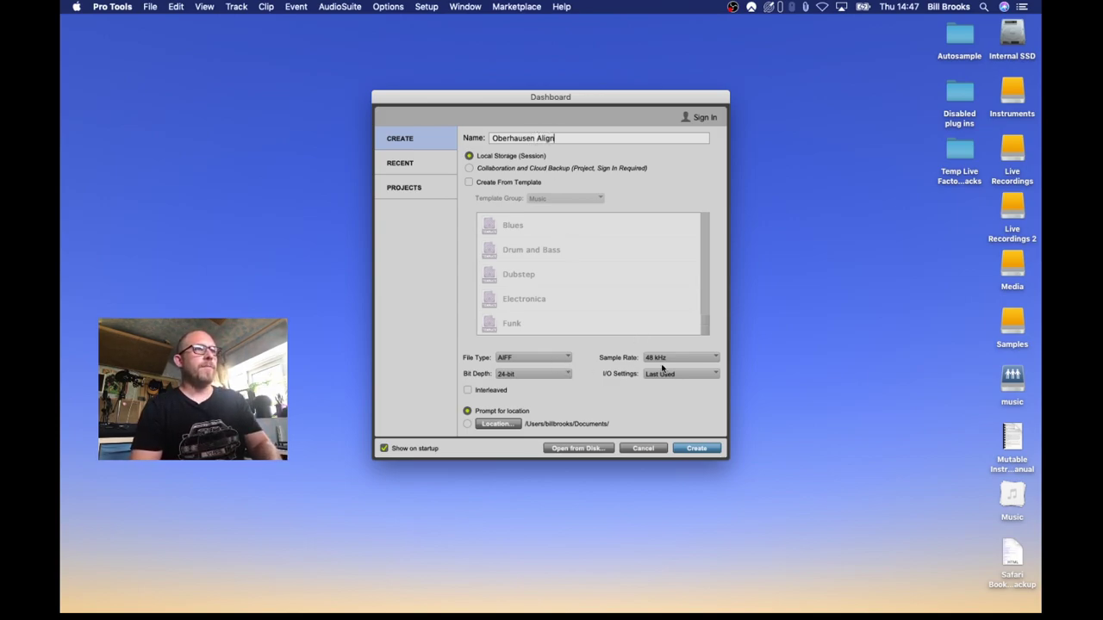
pyautogui.press('Return')
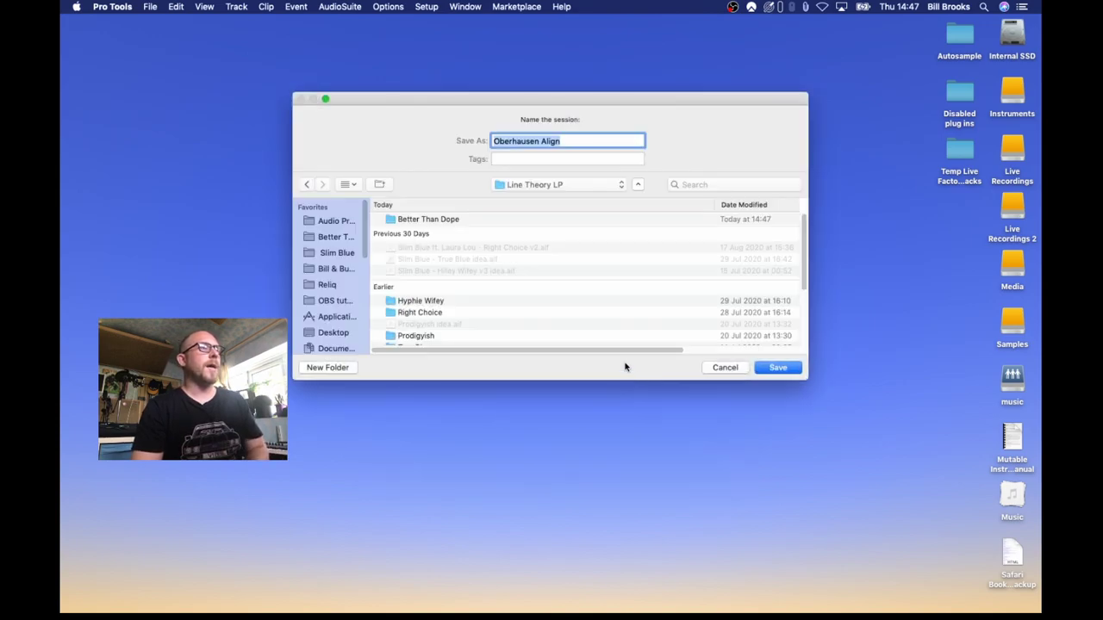
pyautogui.doubleClick(420, 222)
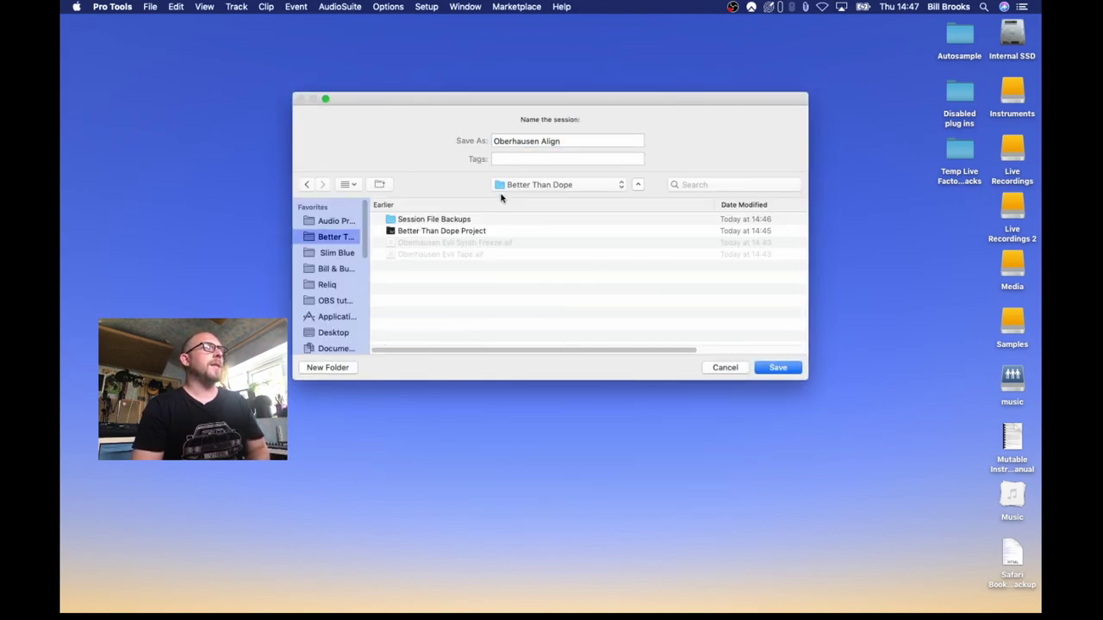
pyautogui.click(569, 135)
pyautogui.press('Return')
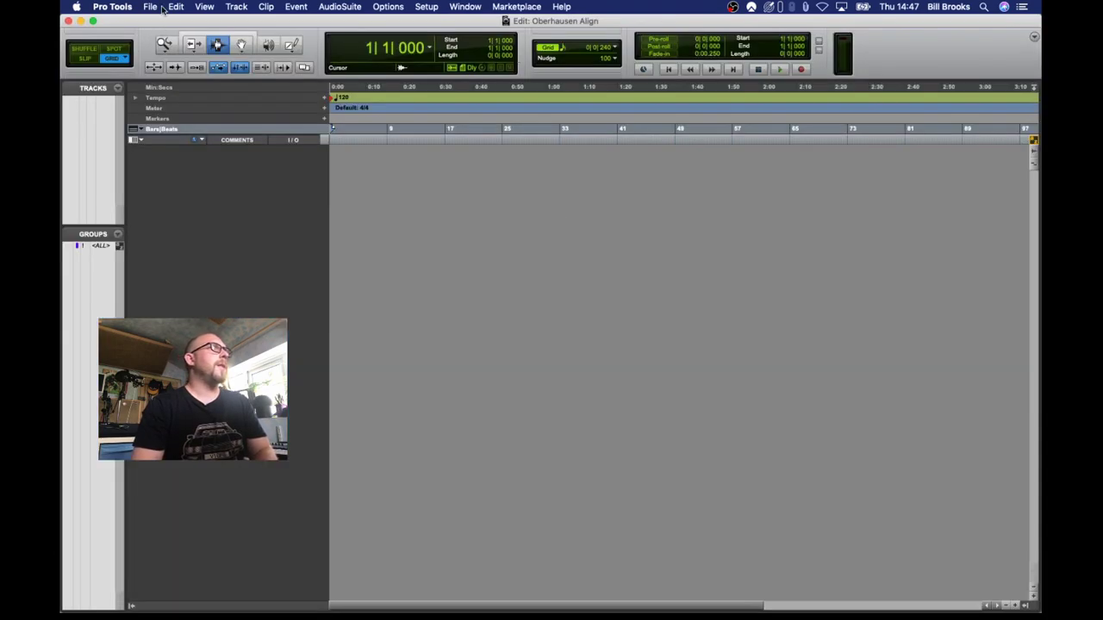
pyautogui.click(161, 8)
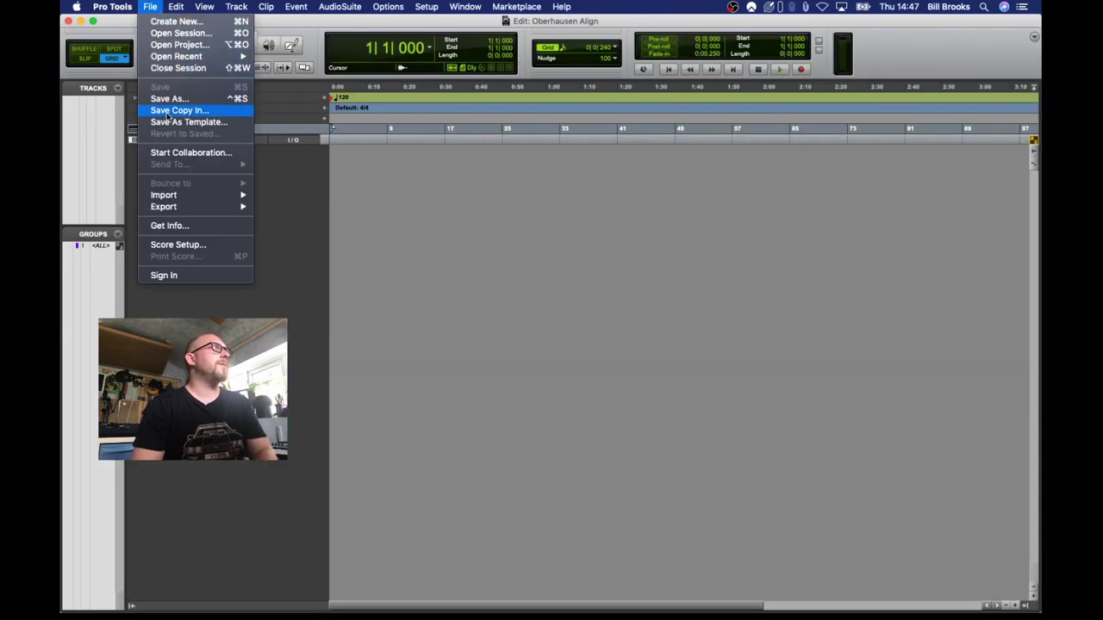
# - Import Oberhausen Evil Synth Freeze.aif and Oberhausen Evil Tape.aif onto two new audio tracks
pyautogui.moveTo(206, 196)
pyautogui.click(278, 214)
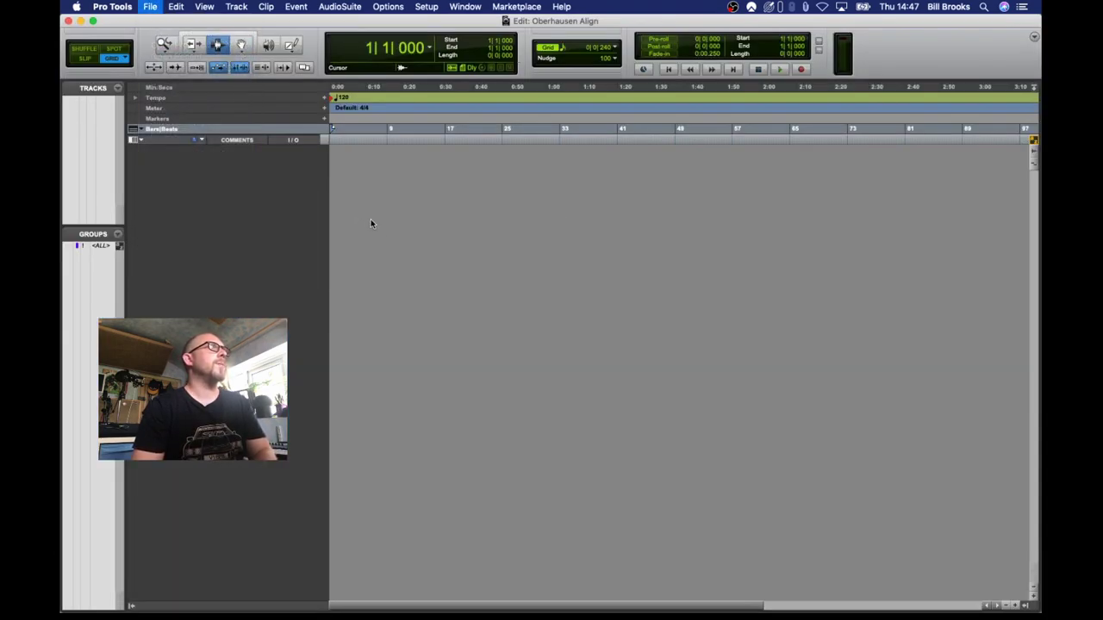
pyautogui.click(394, 162)
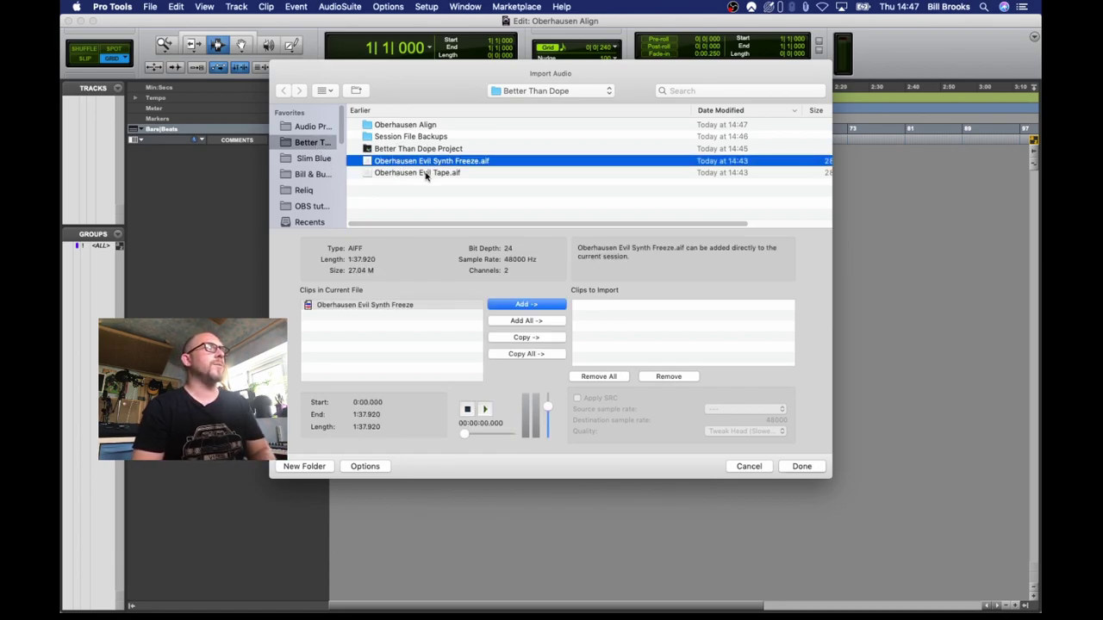
pyautogui.keyDown('shift'); pyautogui.click(396, 174); pyautogui.keyUp('shift')
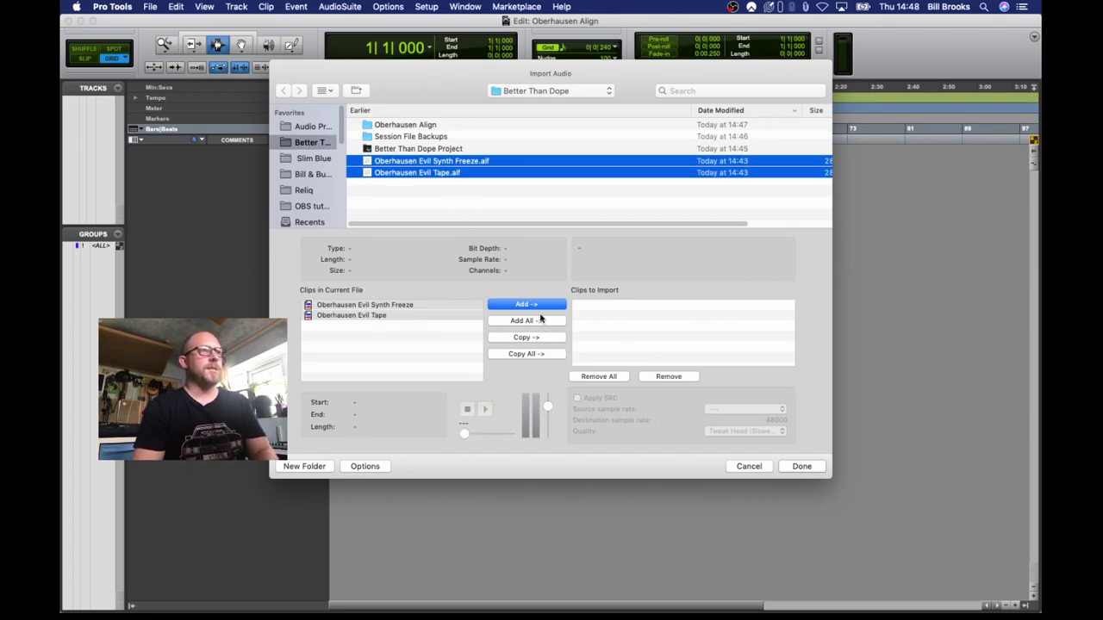
pyautogui.press('Return')
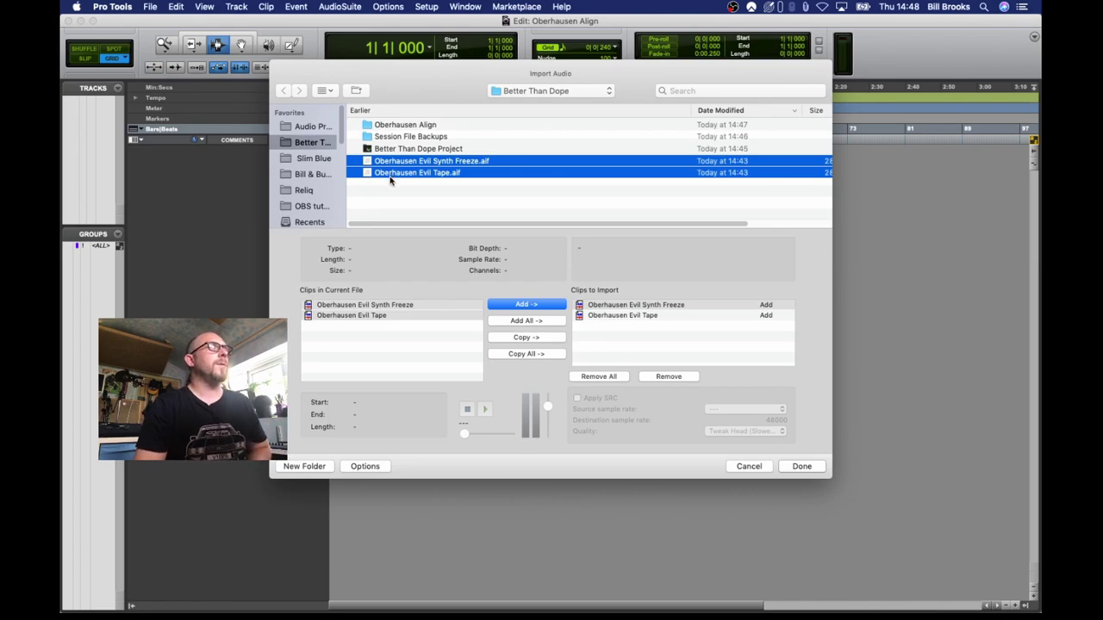
pyautogui.click(801, 466)
pyautogui.click(589, 276)
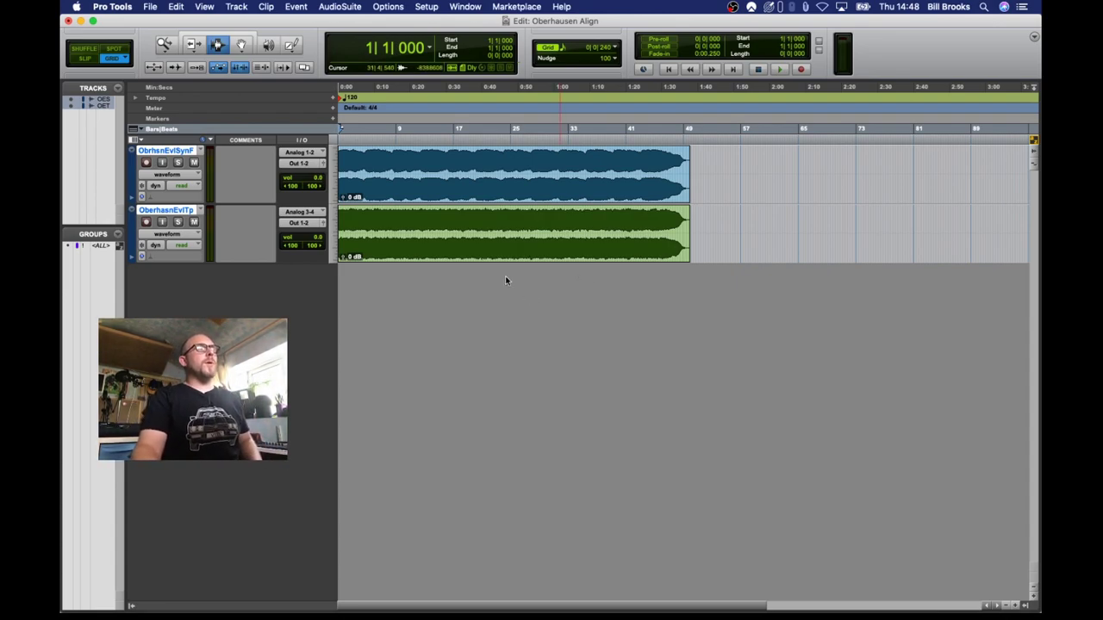
# - Select the entire Oberhausen Evil Tape clip on the tape track and bring up the AudioSuite menu
pyautogui.click(498, 243)
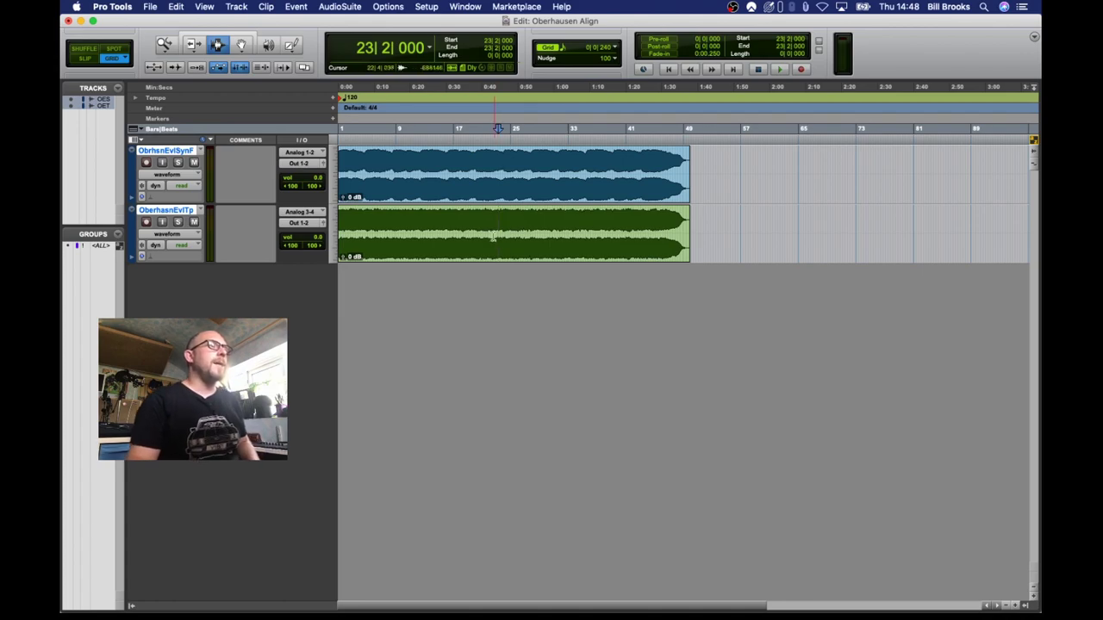
pyautogui.click(487, 191)
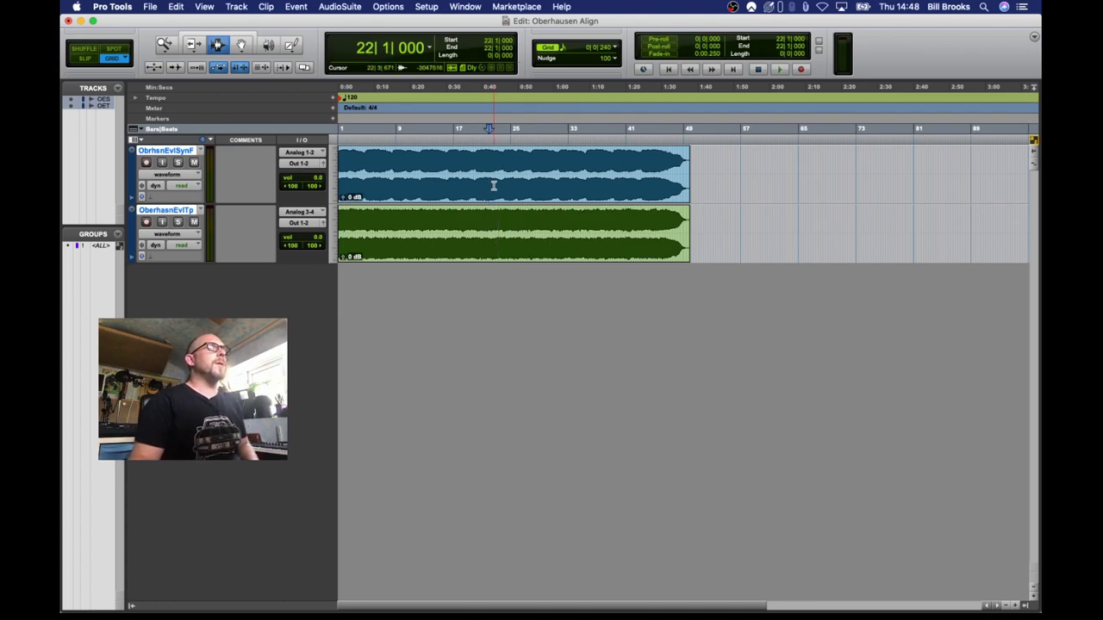
pyautogui.doubleClick(462, 247)
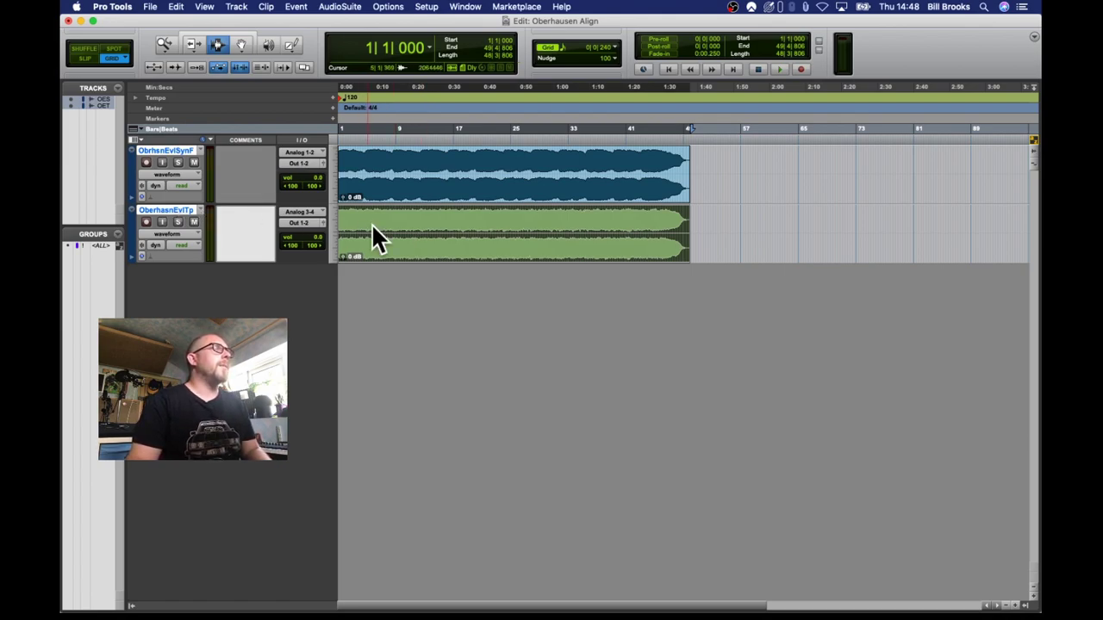
pyautogui.click(401, 226)
pyautogui.doubleClick(411, 224)
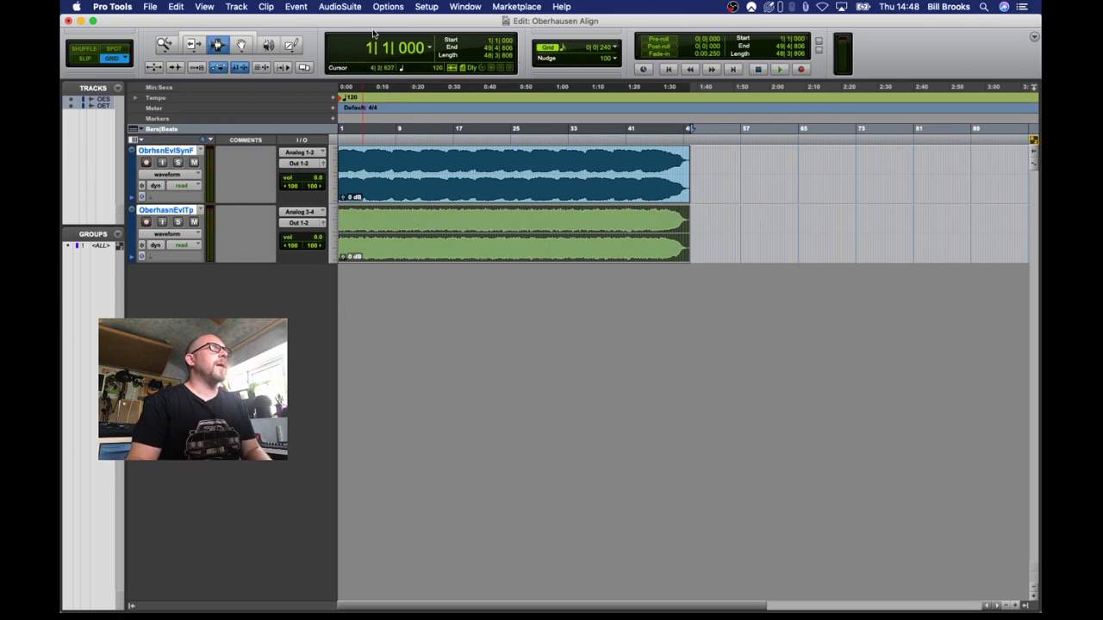
pyautogui.click(340, 6)
# - Launch Auto-Align Post with Oberhausen Evil Synth Freeze as its side-chain reference
pyautogui.moveTo(381, 149)
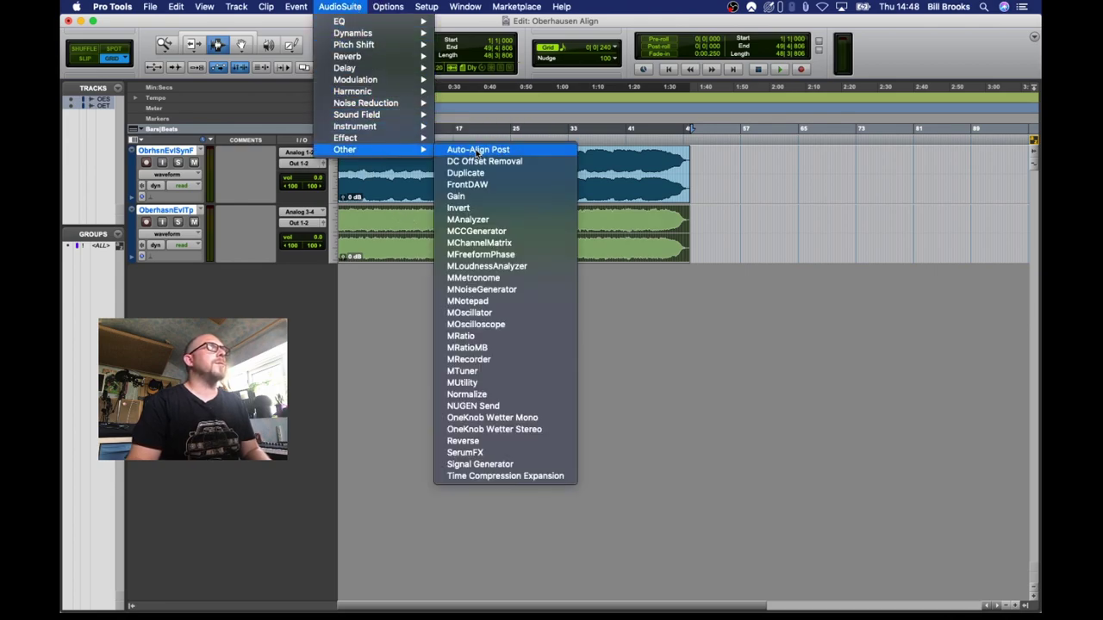
pyautogui.click(478, 151)
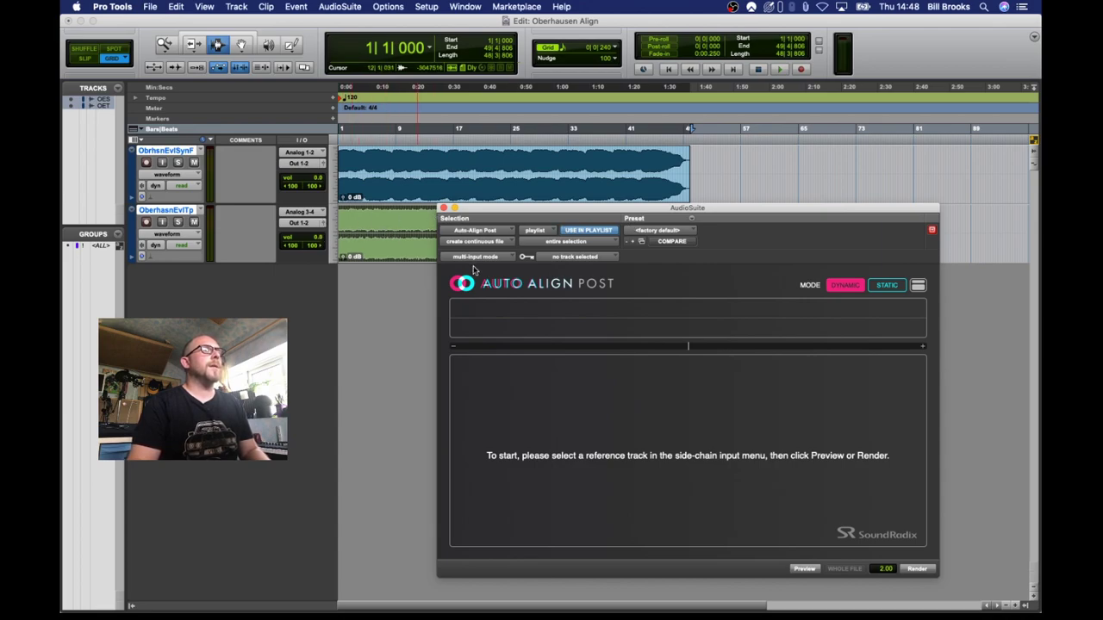
pyautogui.click(571, 257)
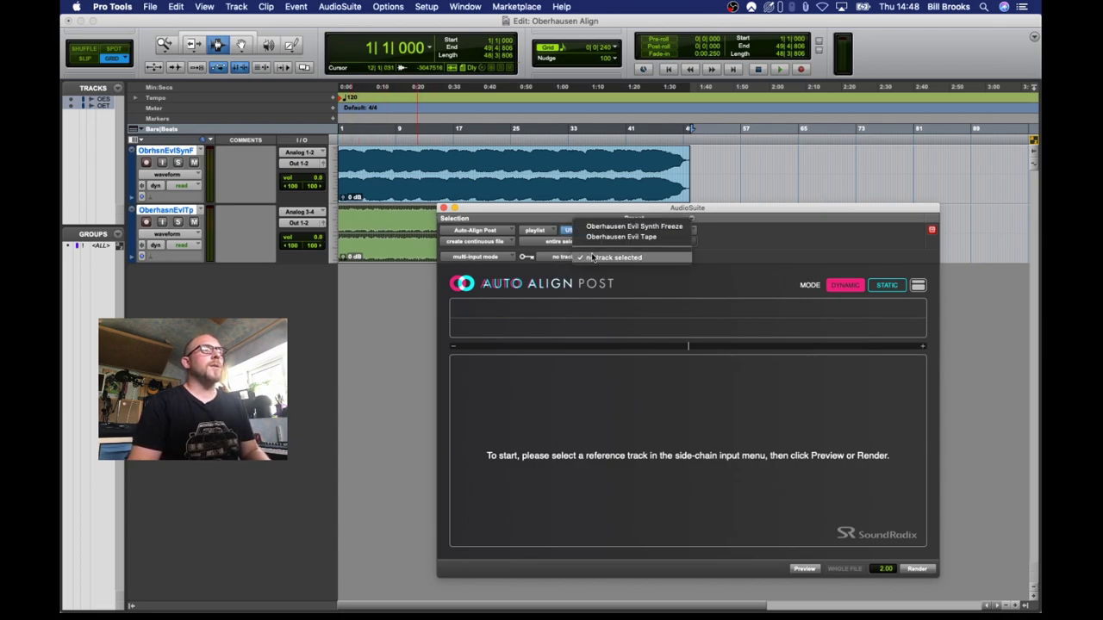
pyautogui.click(607, 228)
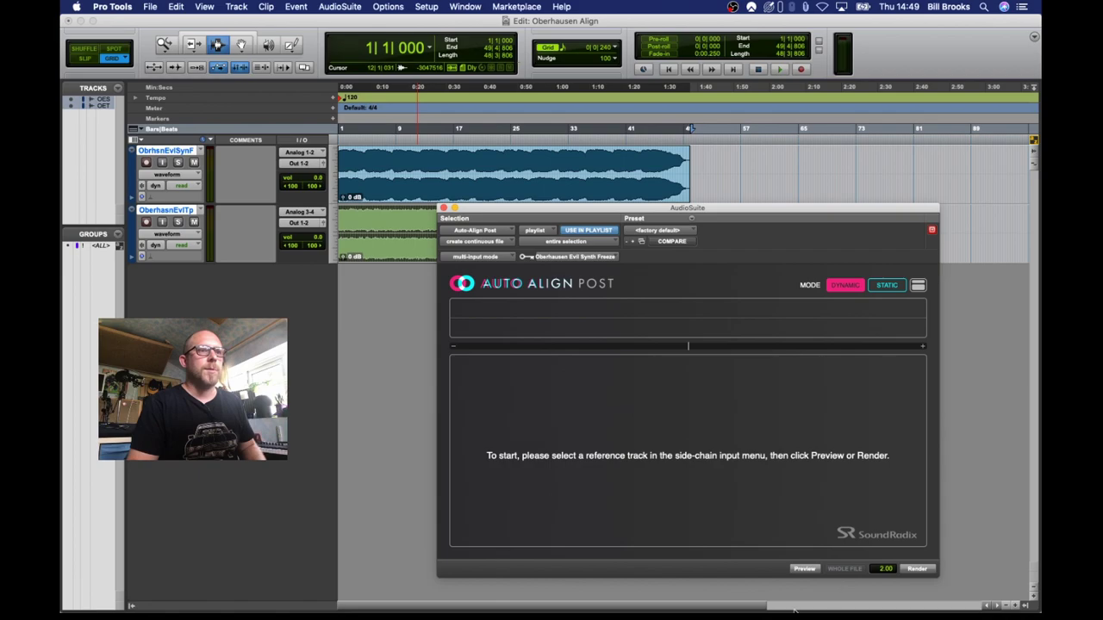
# - Preview the Auto-Align Post analysis, then render the aligned tape clip
pyautogui.click(806, 571)
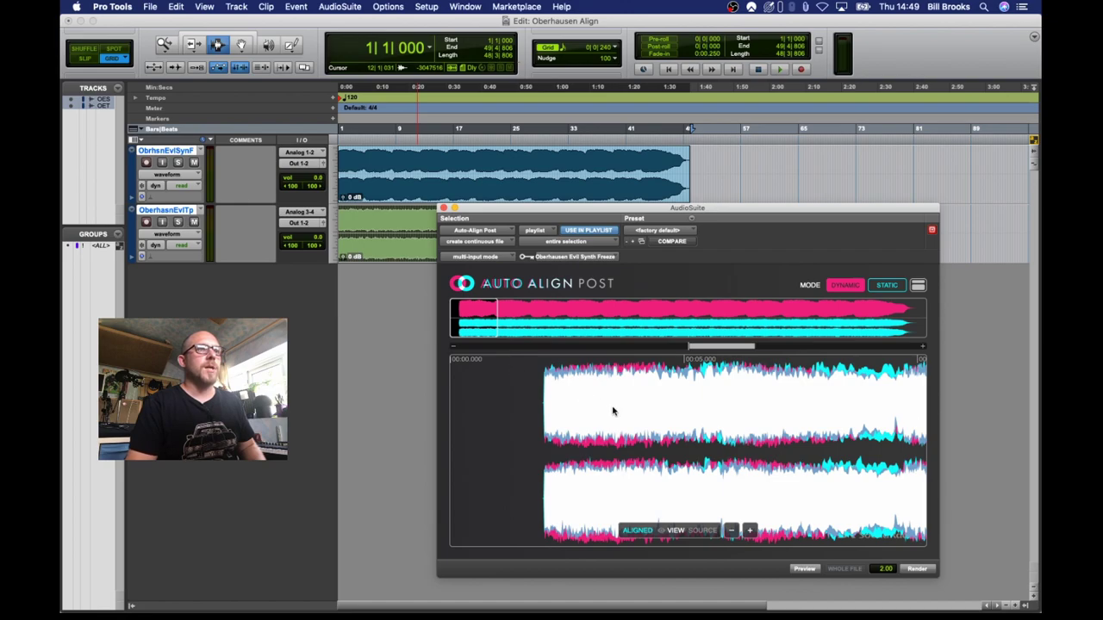
pyautogui.click(916, 568)
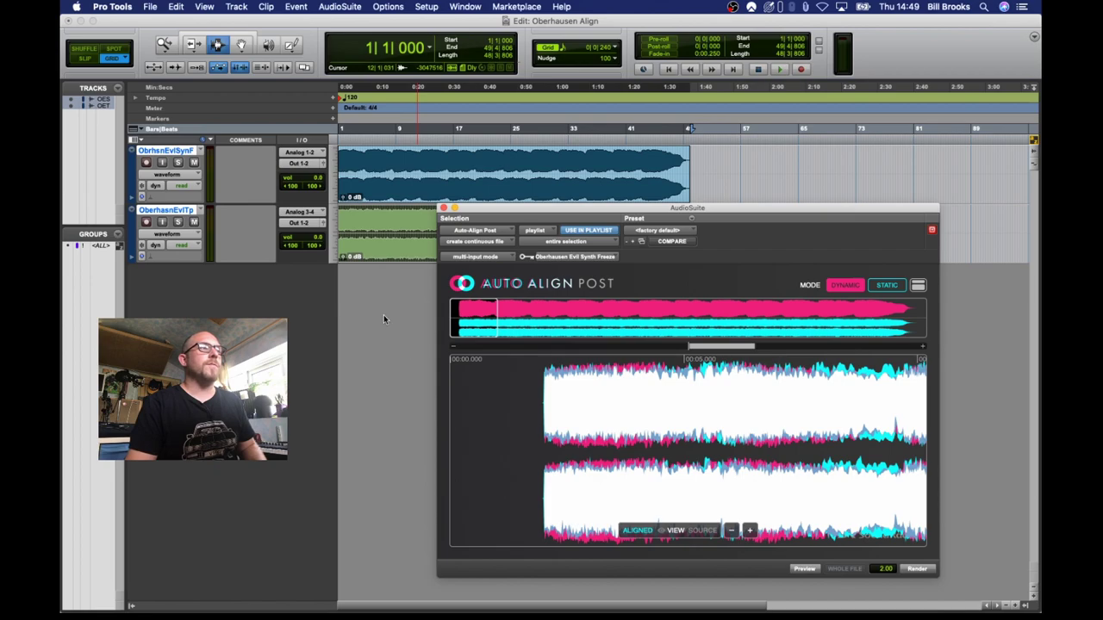
# - In a new Finder window, go to Better Than Dope > Oberhausen Align
pyautogui.press('super+Tab')
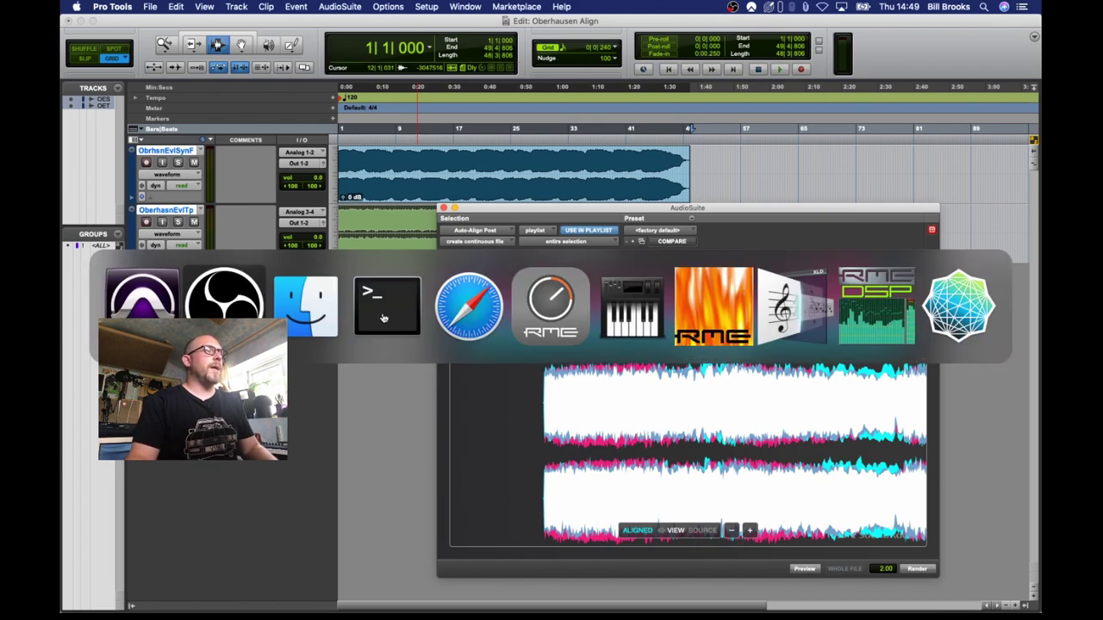
pyautogui.click(305, 296)
pyautogui.press('super+n')
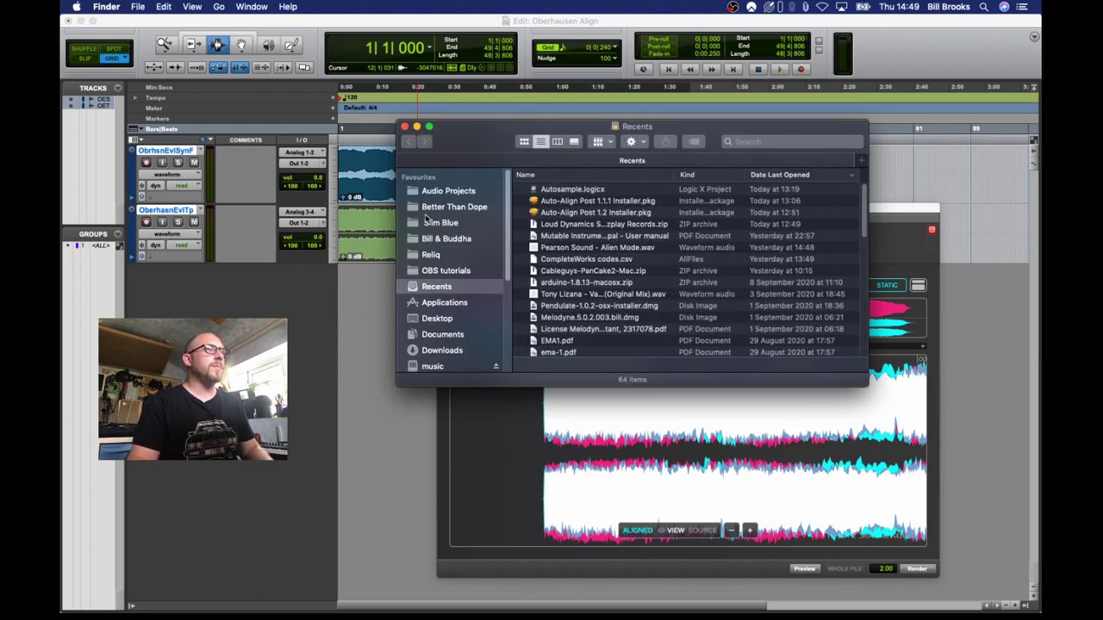
pyautogui.click(437, 208)
pyautogui.doubleClick(618, 223)
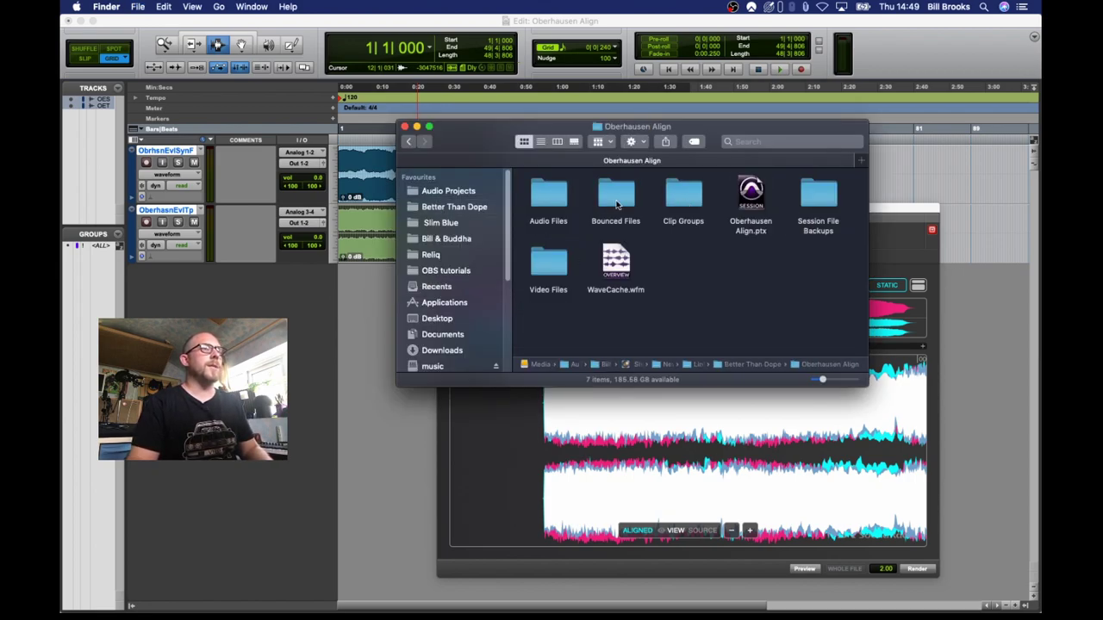
# - Open the Audio Files folder and enlarge the window to read the rendered tape file names
pyautogui.moveTo(482, 127); pyautogui.dragTo(382, 151)
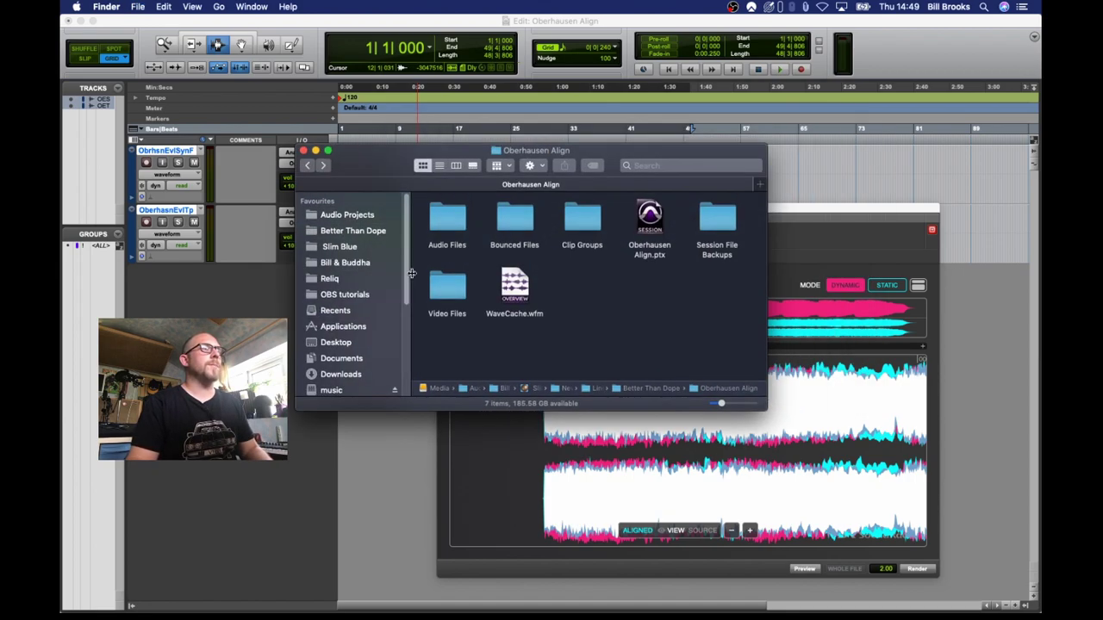
pyautogui.doubleClick(447, 219)
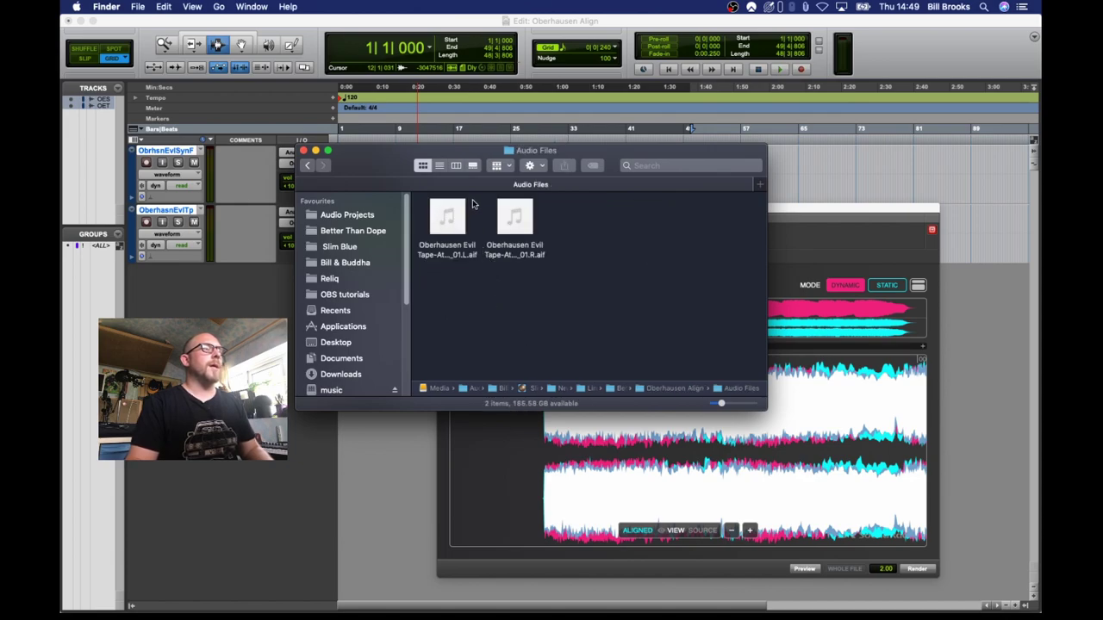
pyautogui.moveTo(764, 409); pyautogui.dragTo(802, 467)
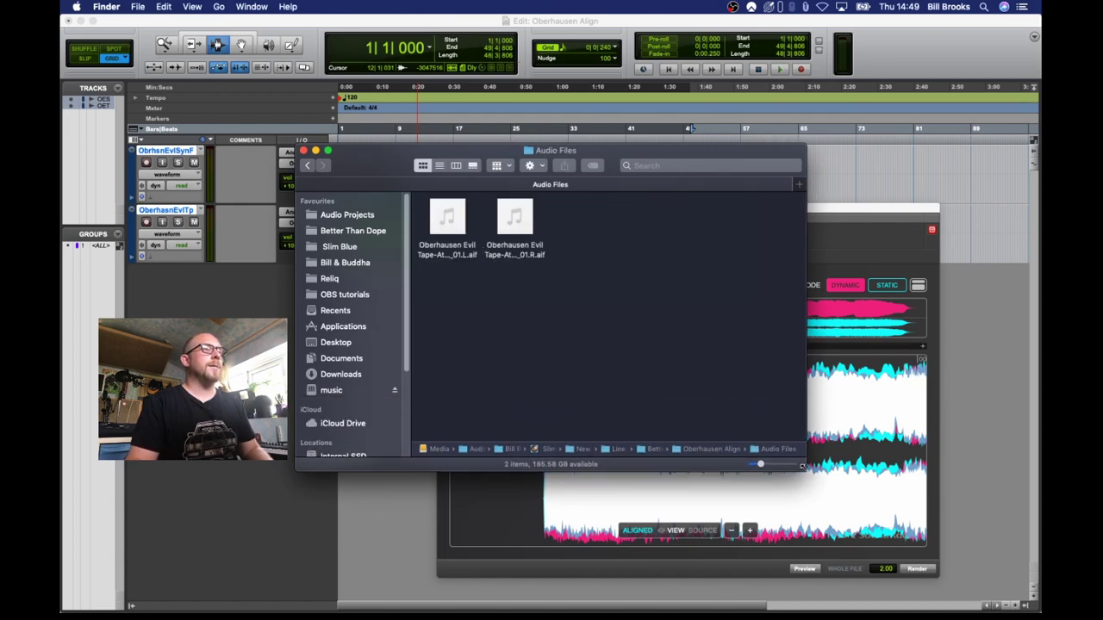
pyautogui.click(512, 251)
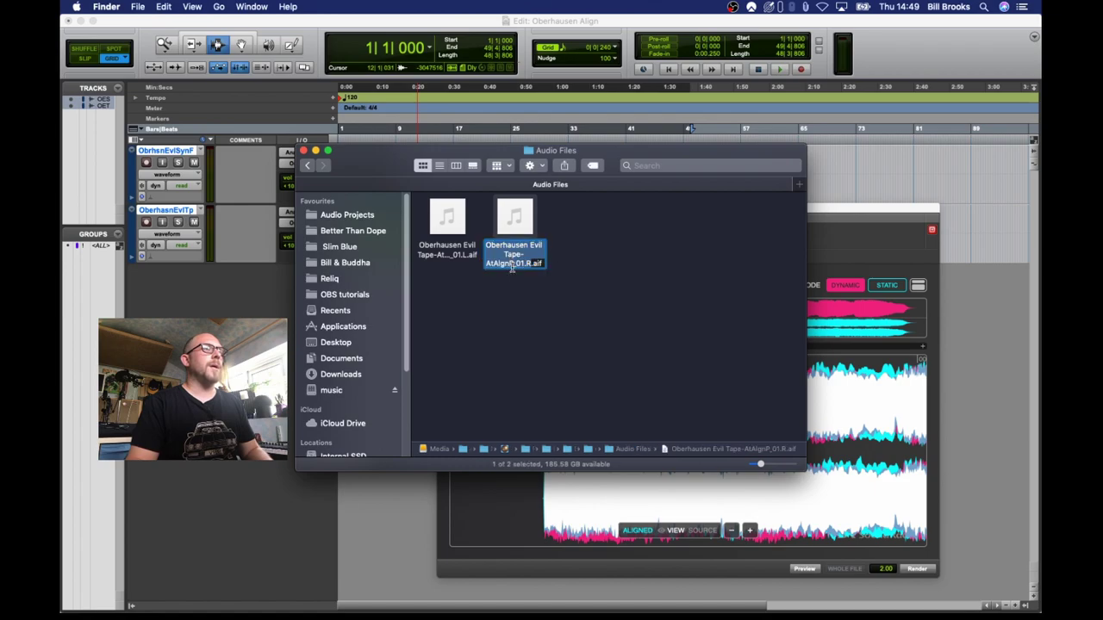
pyautogui.click(515, 277)
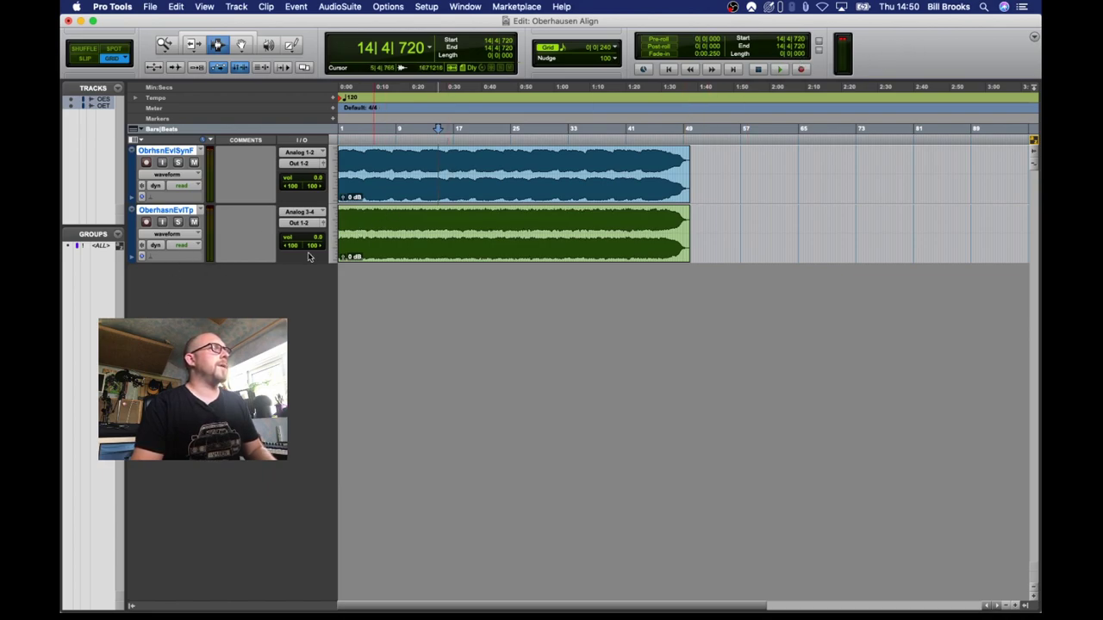
# - Set the tape and synth volumes to -30.0 and play both, muting the tape partway through
pyautogui.moveTo(317, 238); pyautogui.dragTo(312, 266)
pyautogui.moveTo(318, 178); pyautogui.dragTo(320, 212)
pyautogui.press('space')
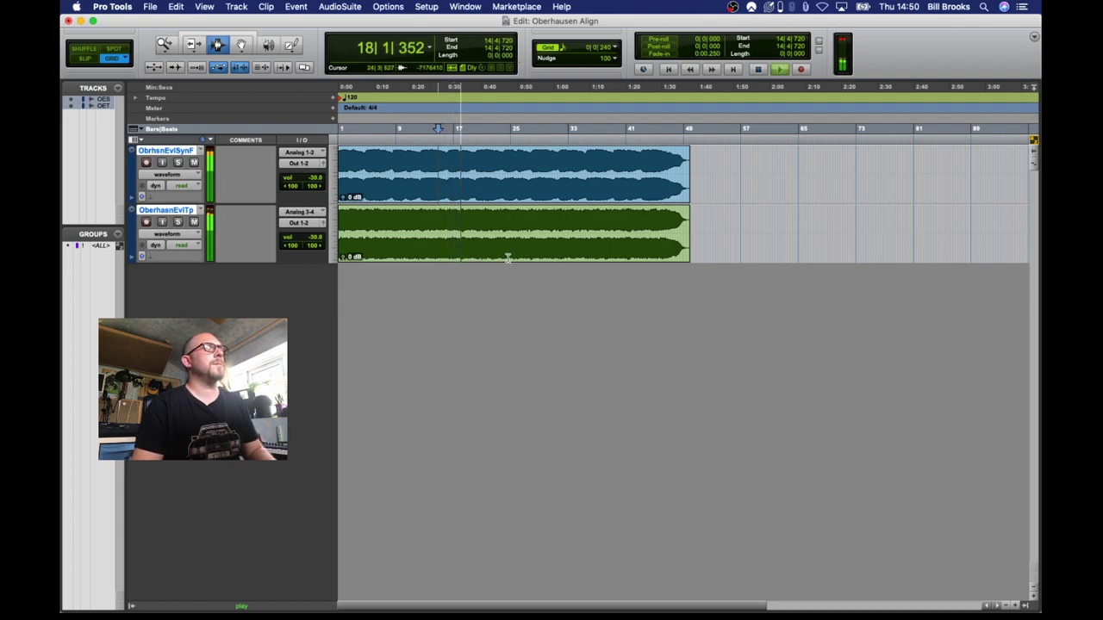
pyautogui.click(194, 221)
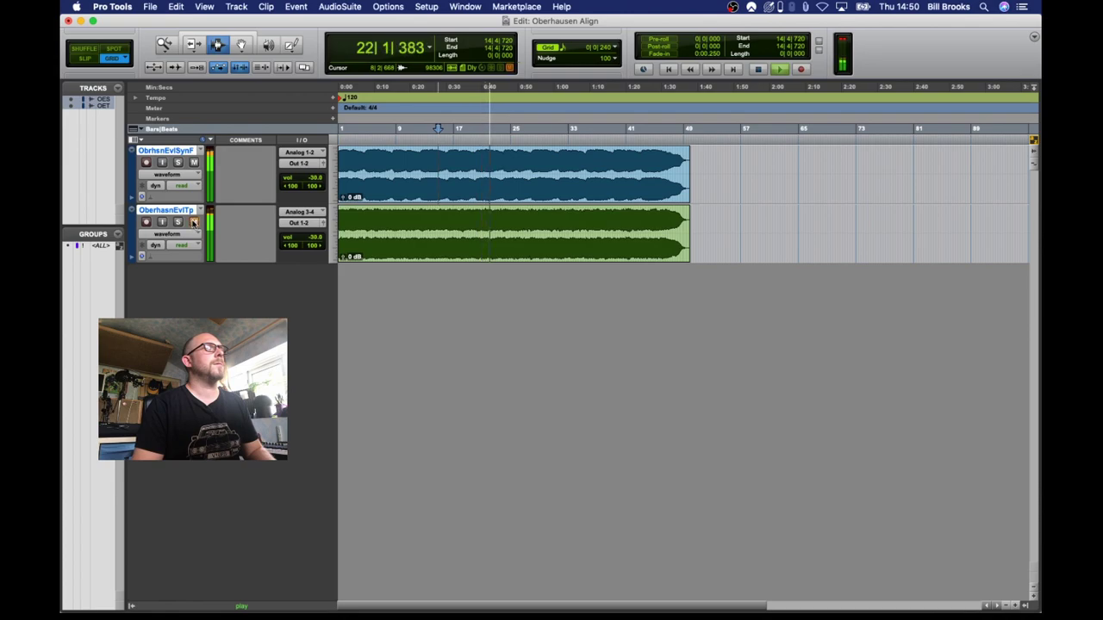
pyautogui.press('space')
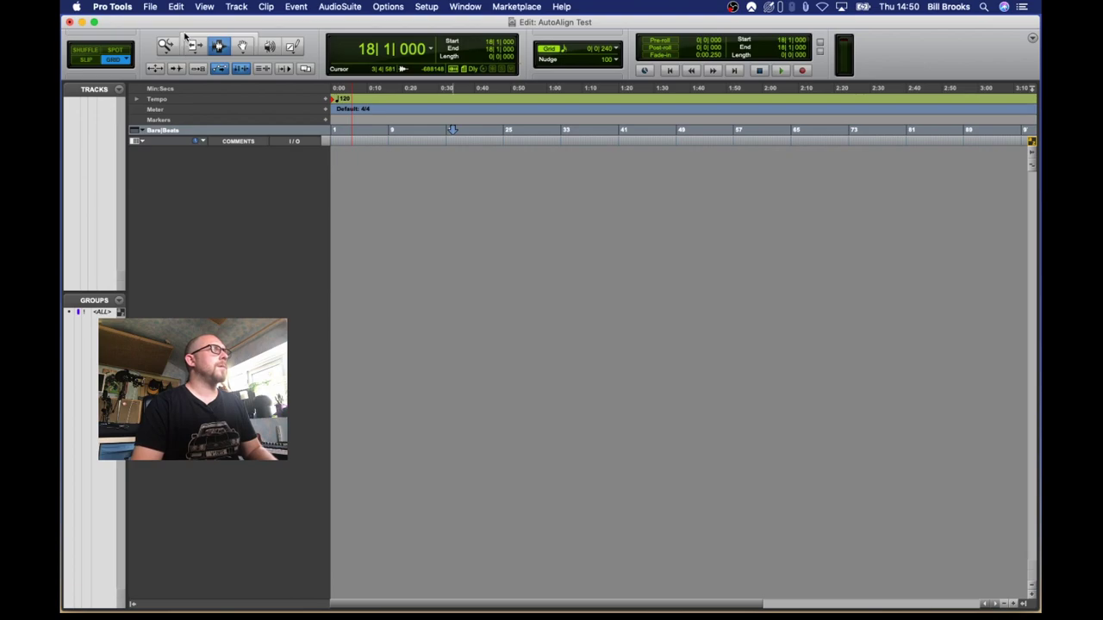
# - Start an audio import and browse to the BrooksAudio > AutoAlign Test folder
pyautogui.click(150, 6)
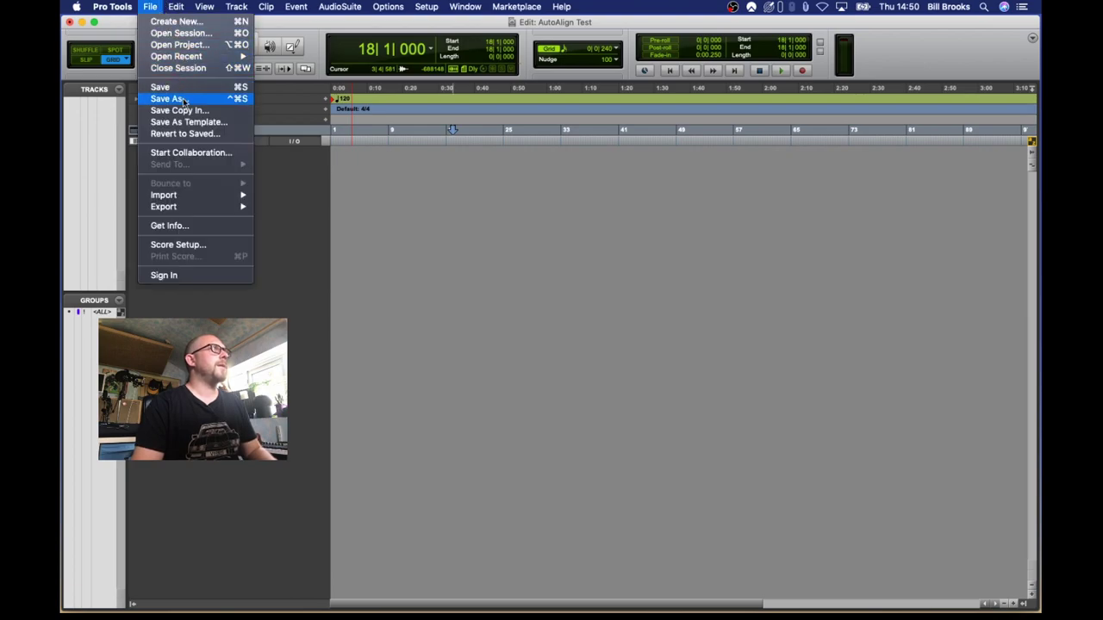
pyautogui.moveTo(198, 195)
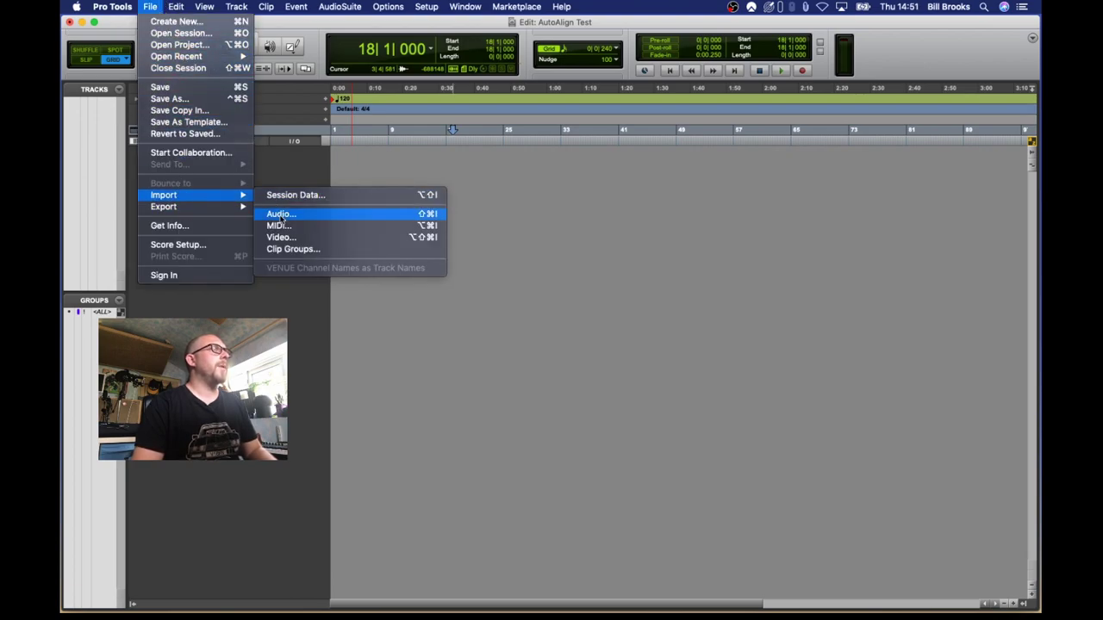
pyautogui.click(281, 215)
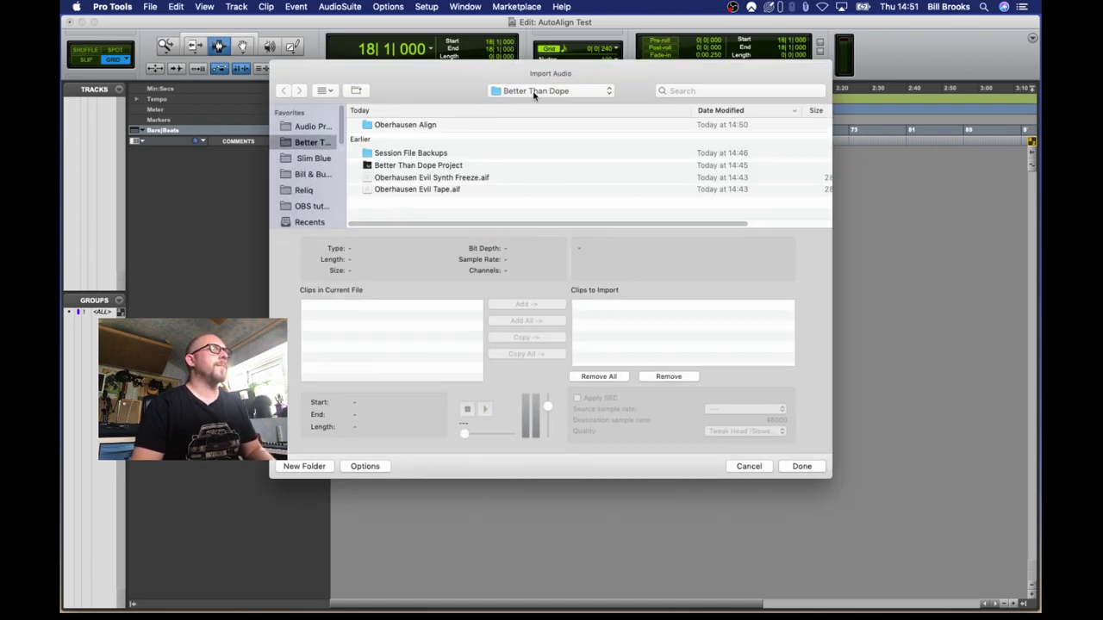
pyautogui.click(495, 91)
pyautogui.click(490, 95)
pyautogui.click(490, 93)
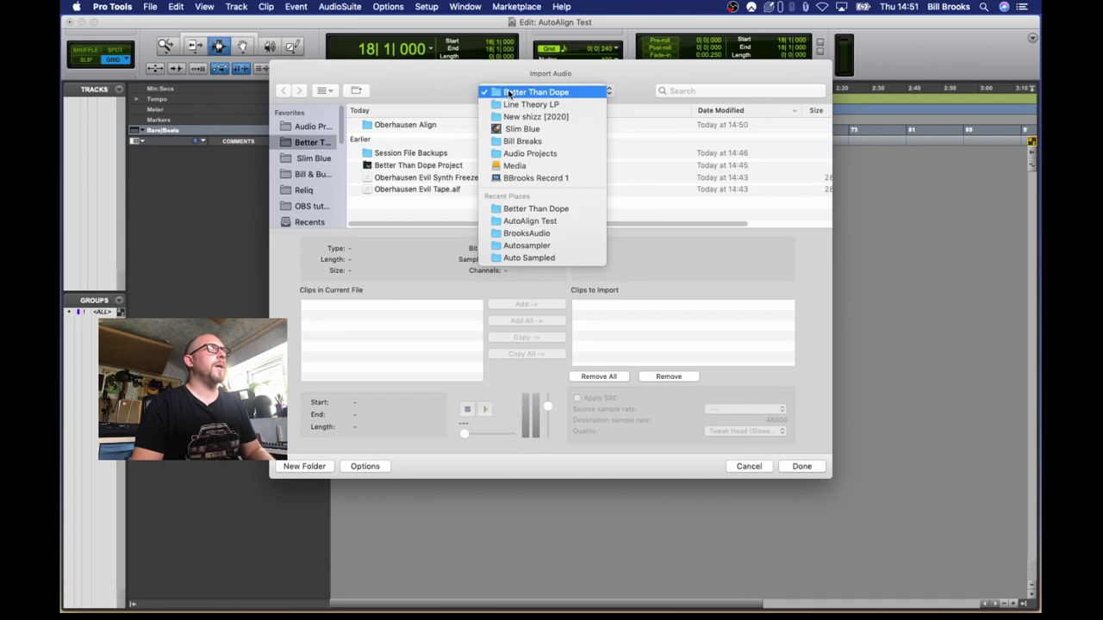
pyautogui.click(522, 233)
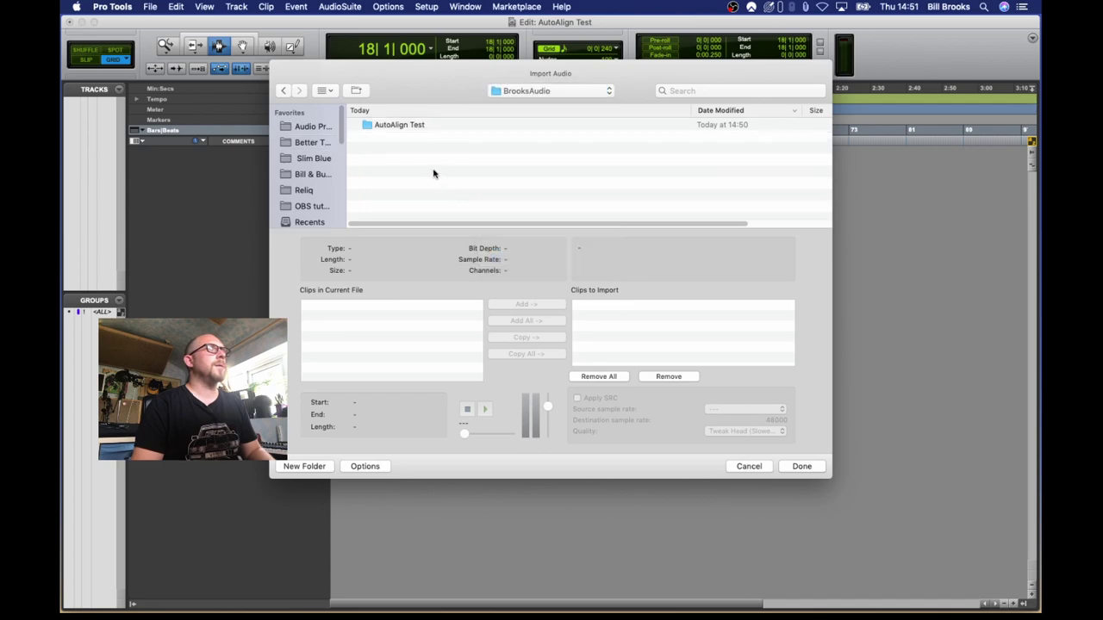
pyautogui.doubleClick(401, 126)
# - Select MLY 1.aif and MLY 2.aif, add both to the import list, and finish
pyautogui.scroll(-1, 397, 172)
pyautogui.click(377, 201)
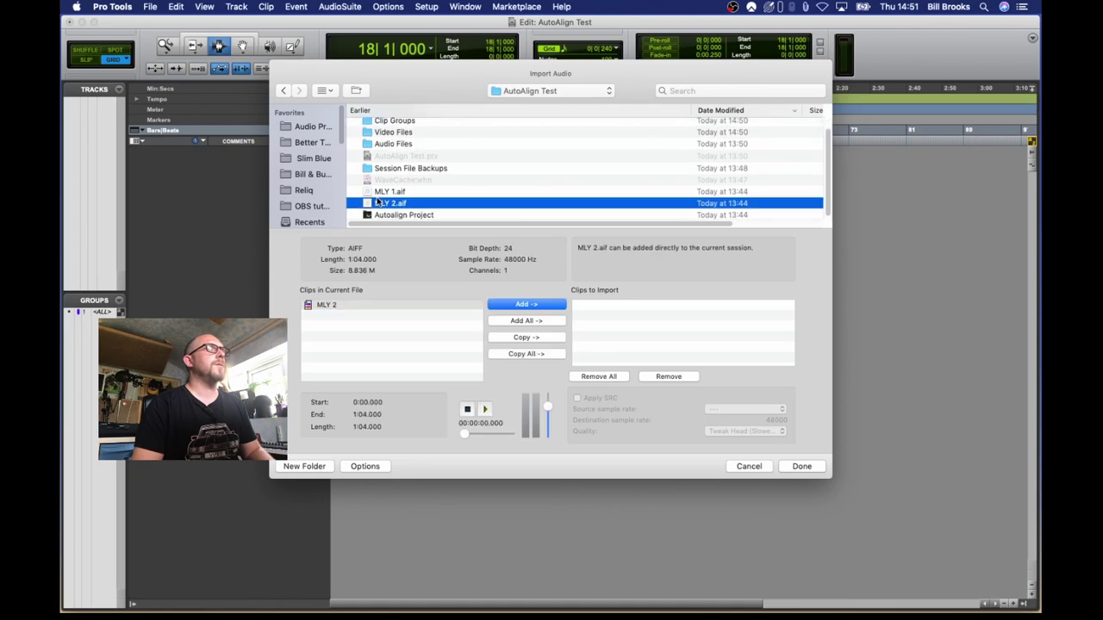
pyautogui.keyDown('shift'); pyautogui.click(384, 191); pyautogui.keyUp('shift')
pyautogui.click(558, 306)
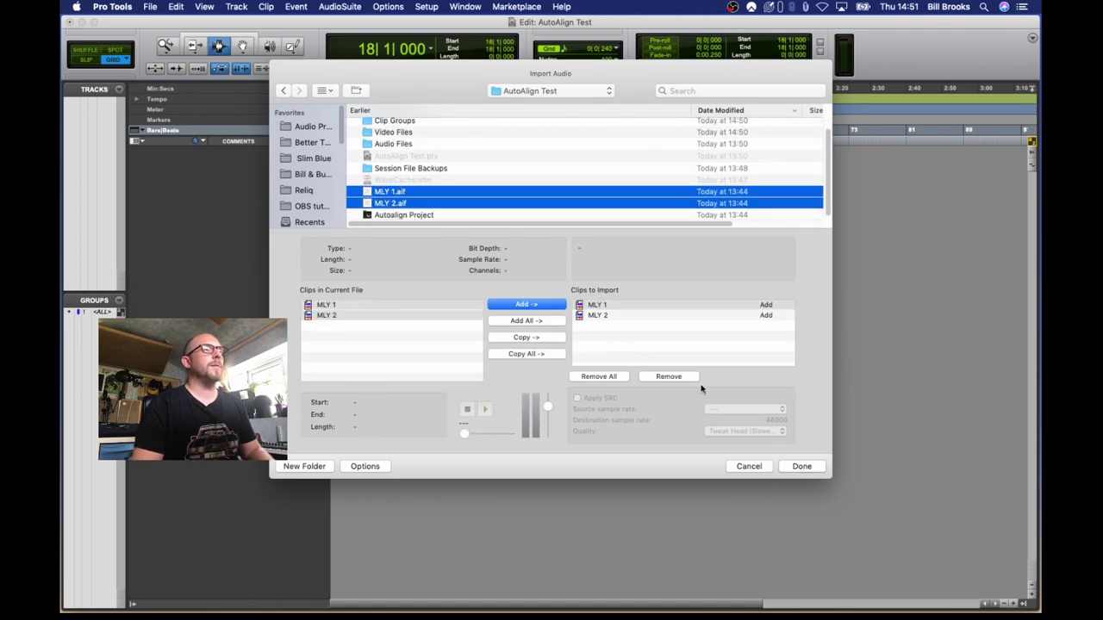
pyautogui.click(785, 467)
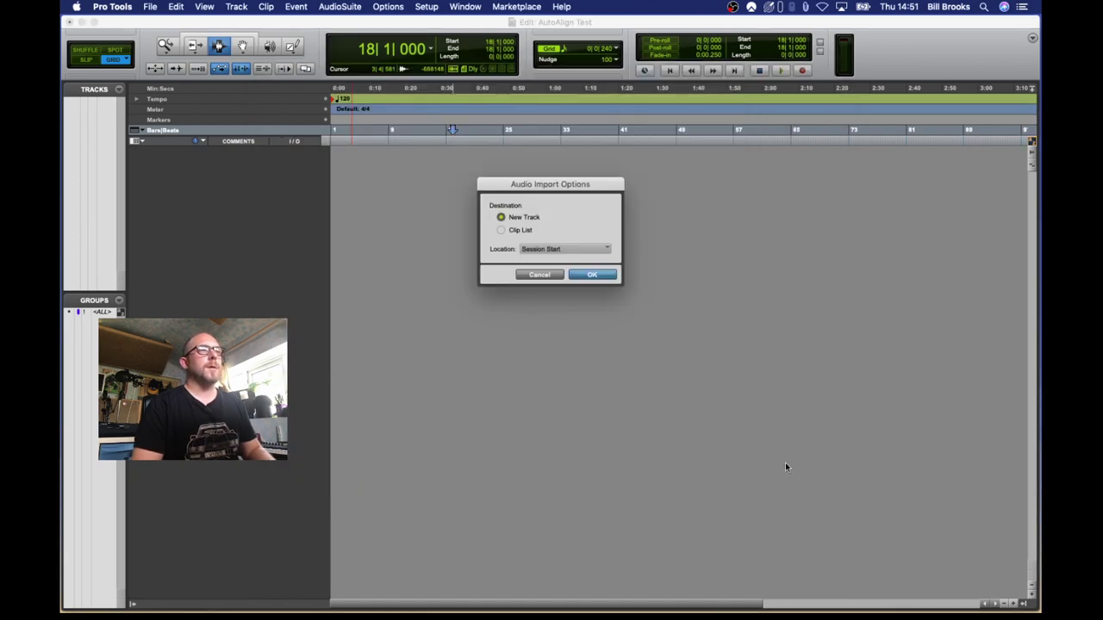
# - Import the MLY recordings as new tracks MLY 1.2 and MLY 2.2 and play them briefly
pyautogui.click(593, 274)
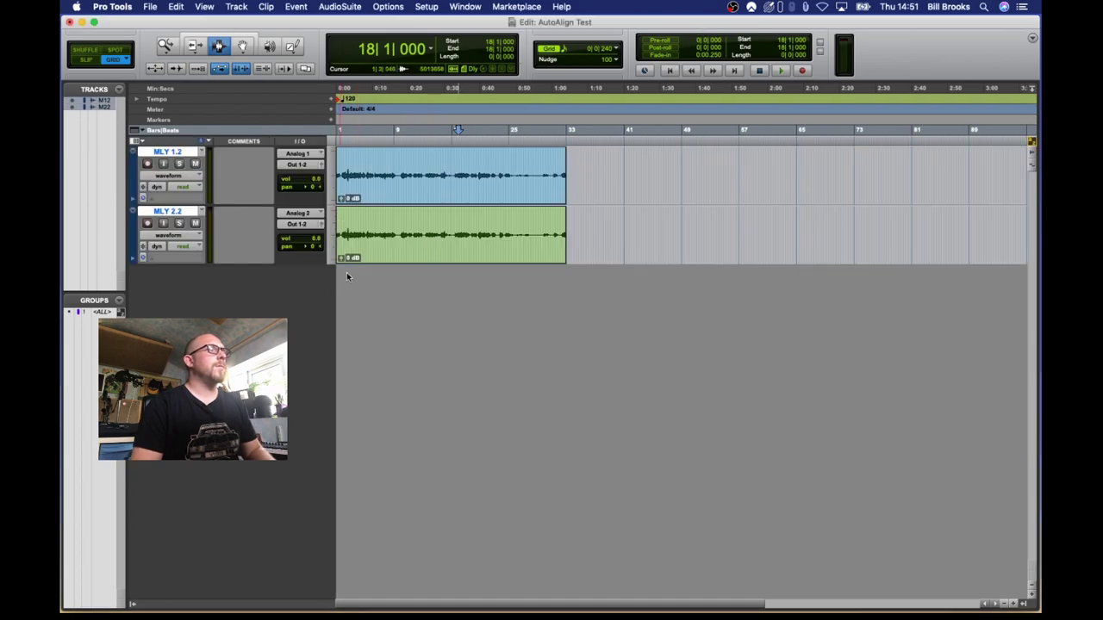
pyautogui.press('space')
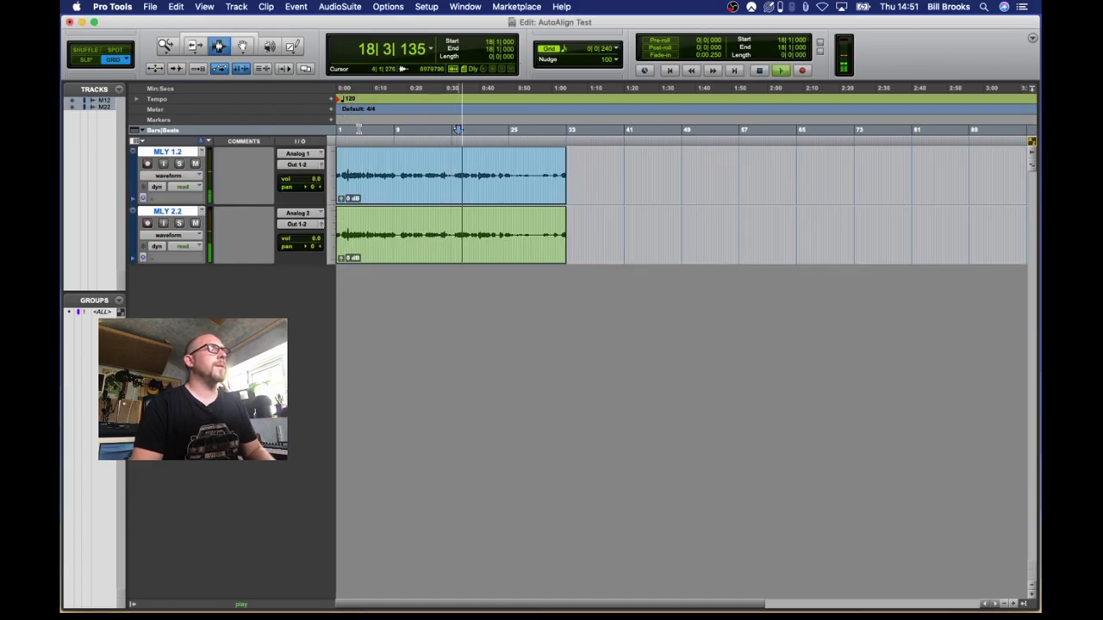
pyautogui.press('space')
# - Audition both tracks from bar 1 beat 4 through bar 21, then select the whole MLY 2.2 clip
pyautogui.click(348, 115)
pyautogui.click(347, 127)
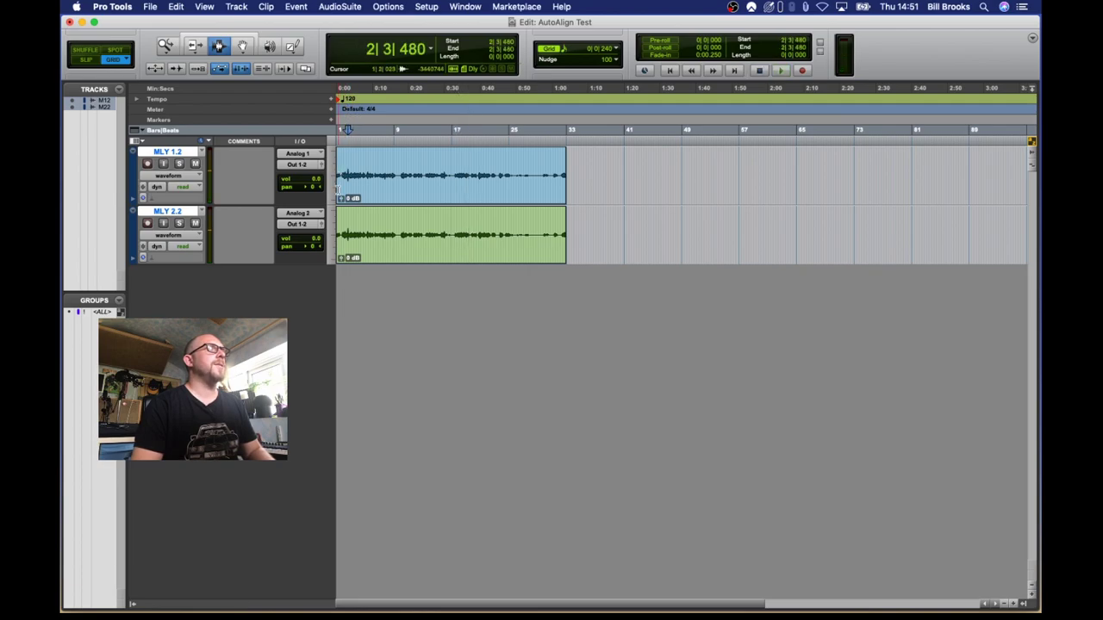
pyautogui.moveTo(345, 172); pyautogui.dragTo(546, 169)
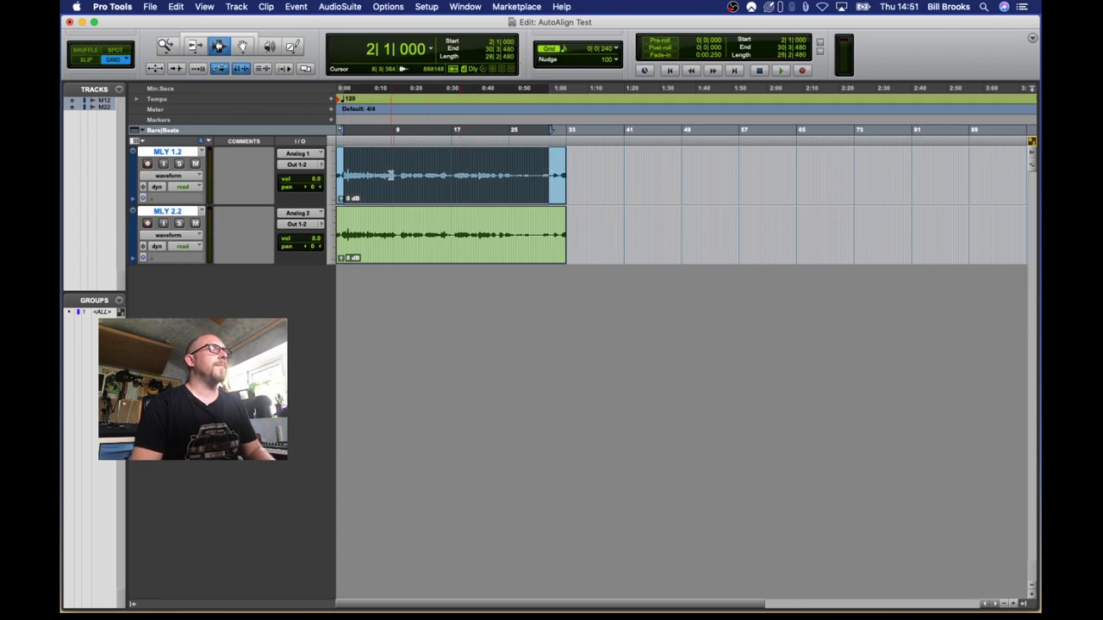
pyautogui.moveTo(347, 239); pyautogui.dragTo(529, 241)
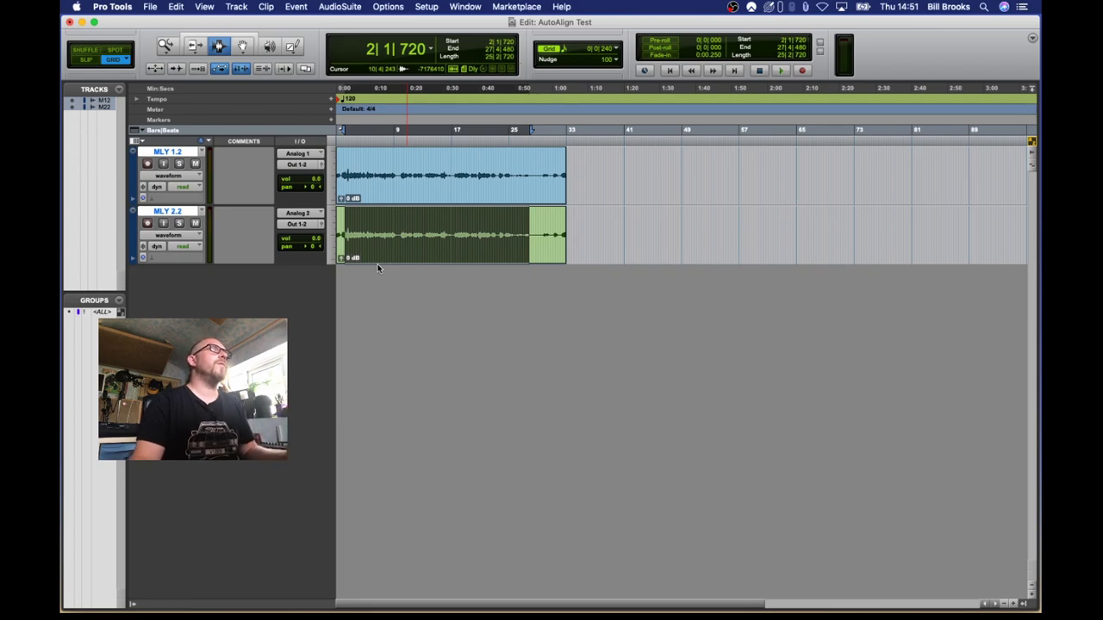
pyautogui.click(349, 187)
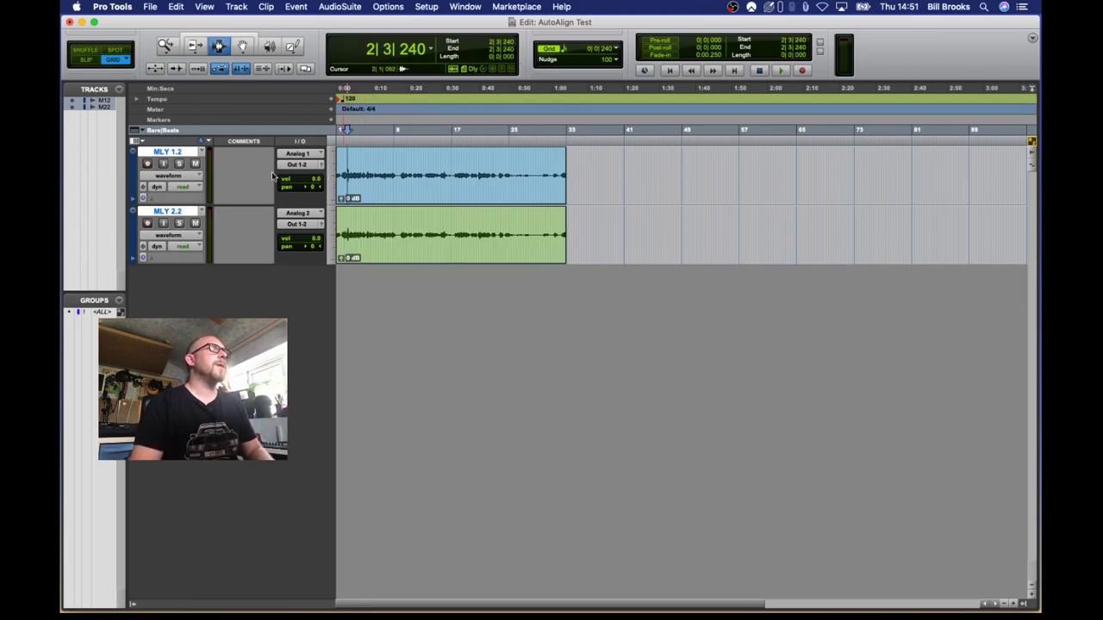
pyautogui.click(341, 178)
pyautogui.click(342, 177)
pyautogui.press('space')
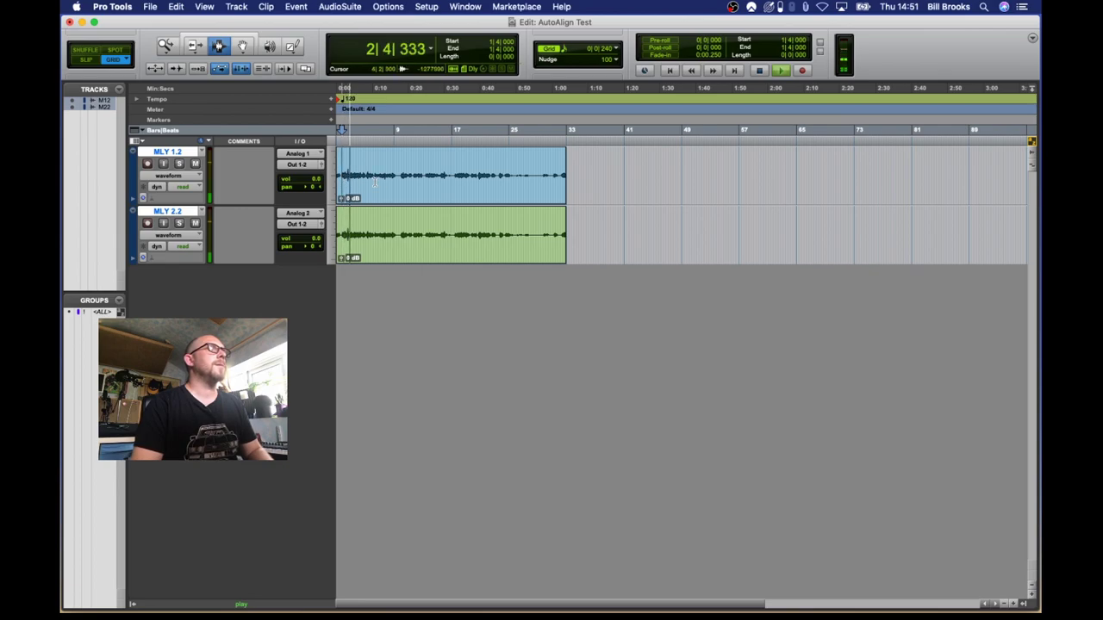
pyautogui.click(481, 181)
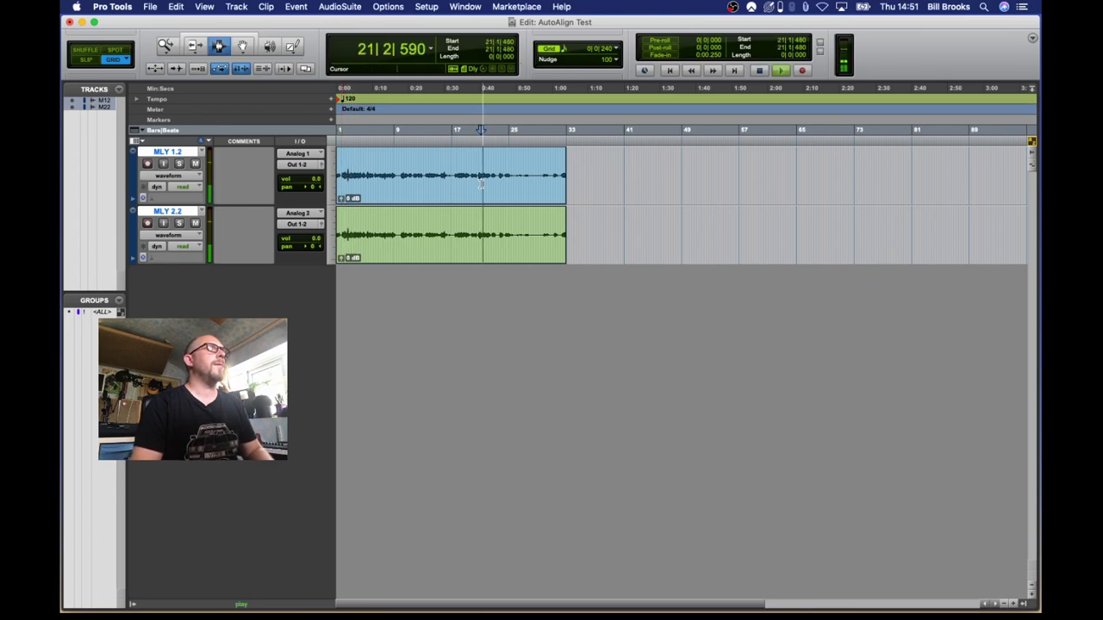
pyautogui.press('space')
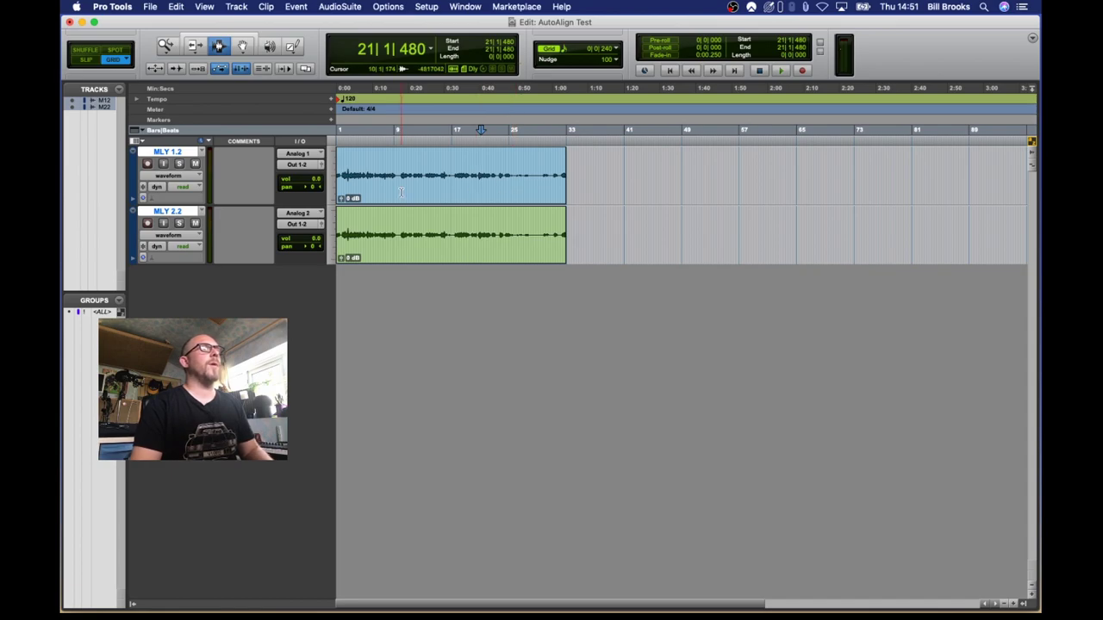
pyautogui.click(475, 226)
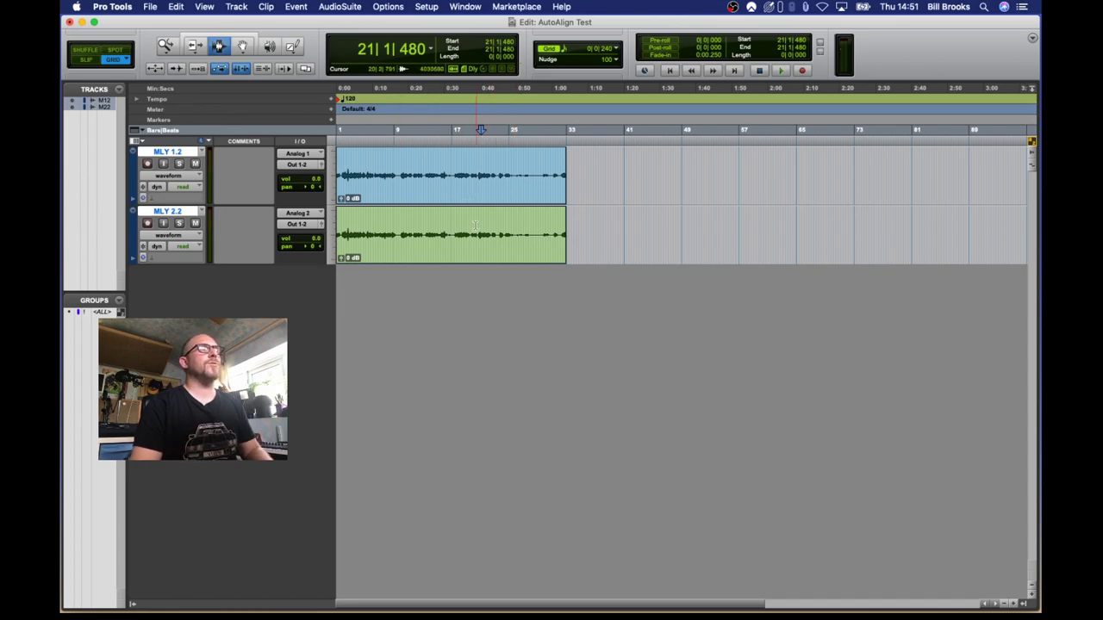
pyautogui.doubleClick(394, 222)
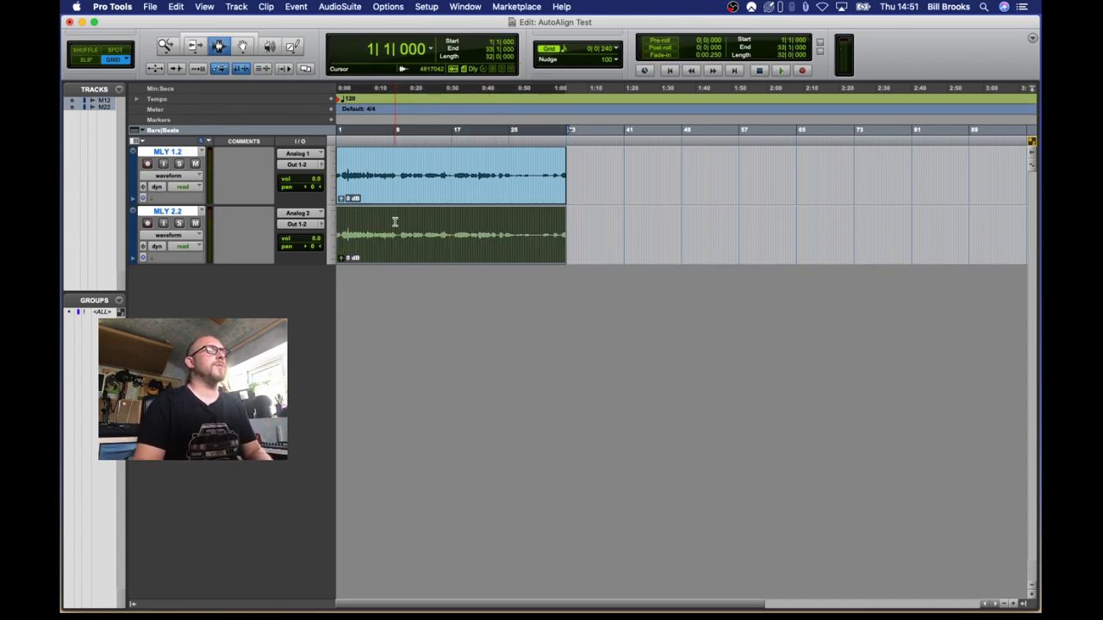
# - Open the AudioSuite Auto-Align Post plug-in with MLY 1.2 as the side-chain reference
pyautogui.click(388, 6)
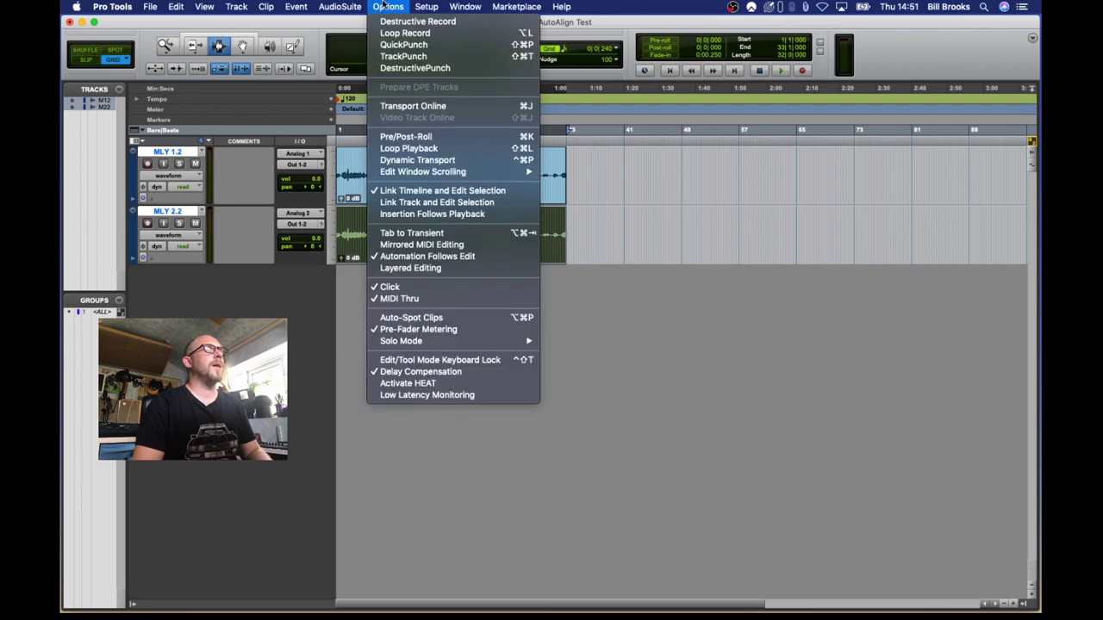
pyautogui.moveTo(339, 7)
pyautogui.moveTo(371, 153)
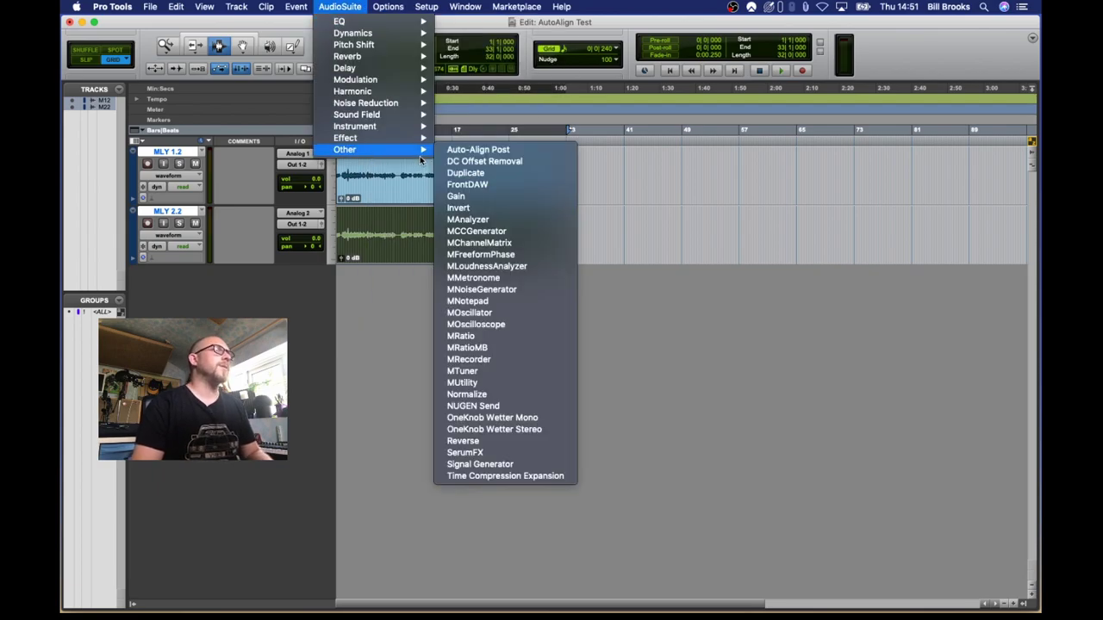
pyautogui.click(486, 151)
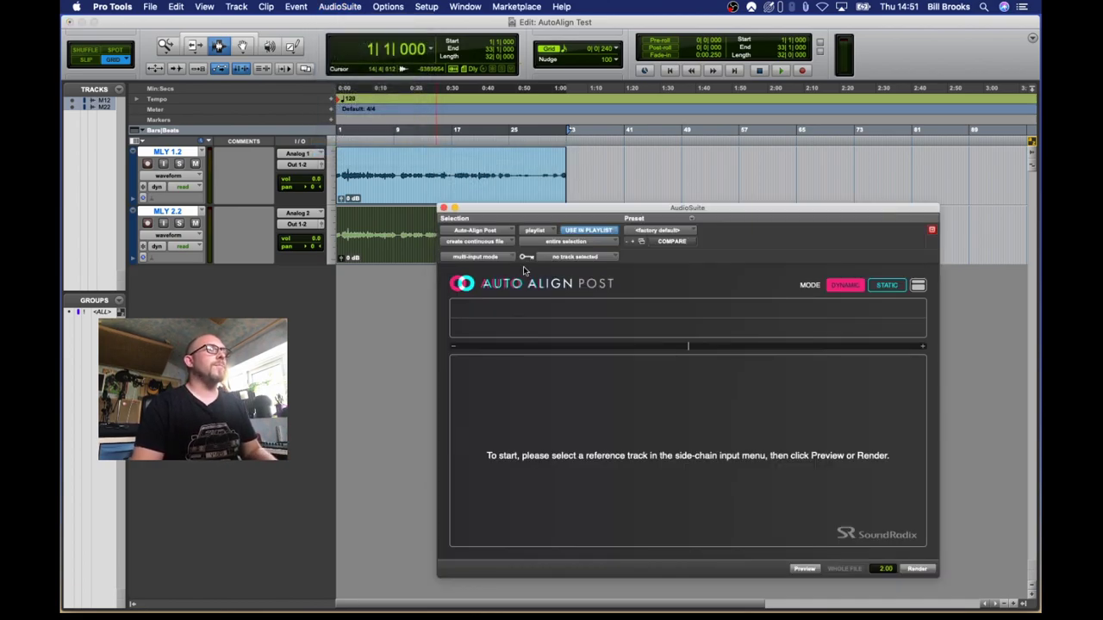
pyautogui.click(554, 261)
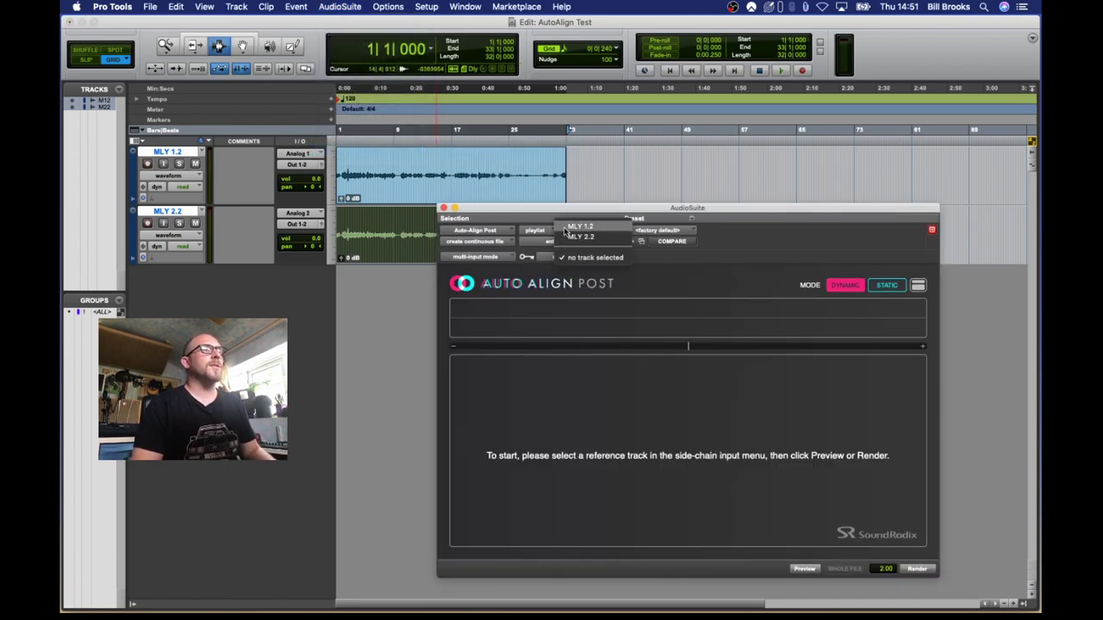
pyautogui.click(555, 261)
pyautogui.click(573, 232)
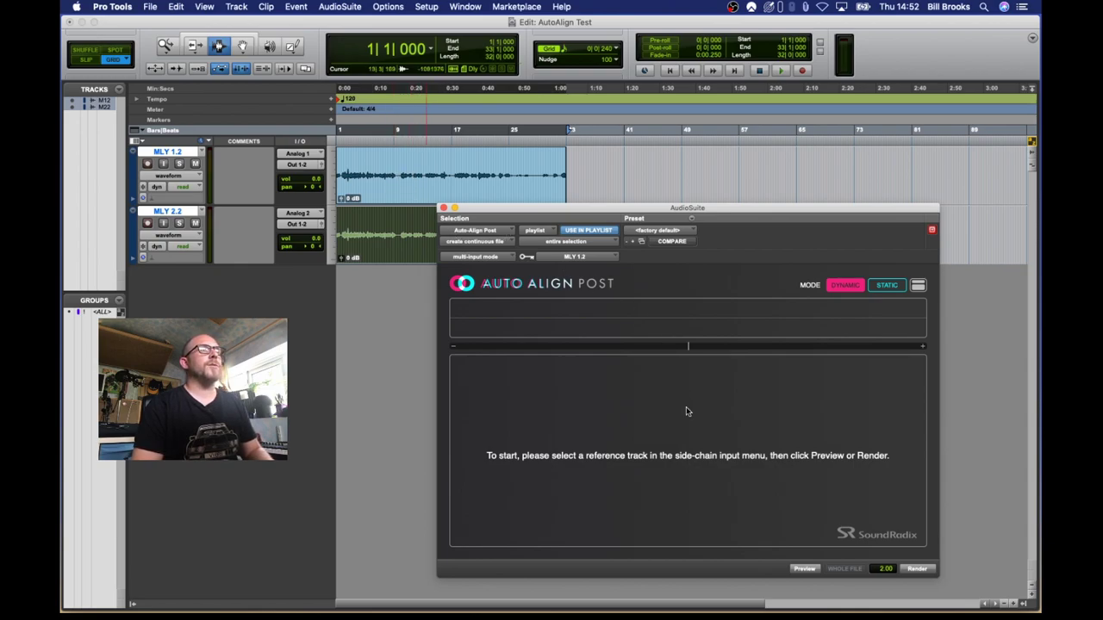
# - Preview and render the alignment onto MLY 2.2, then play the aligned tracks
pyautogui.click(803, 570)
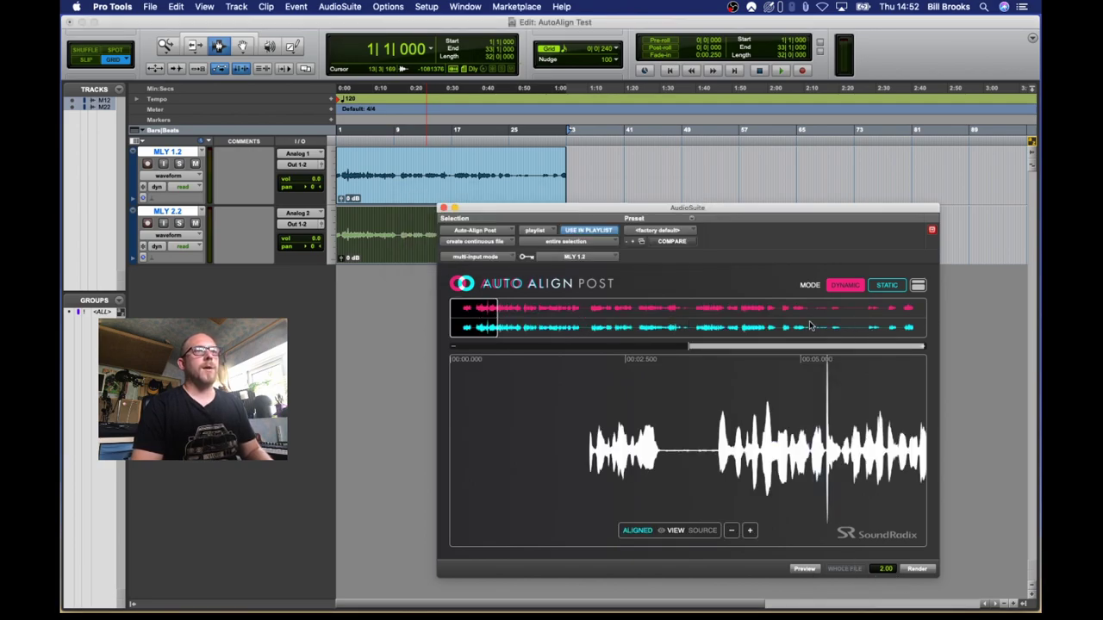
pyautogui.click(915, 569)
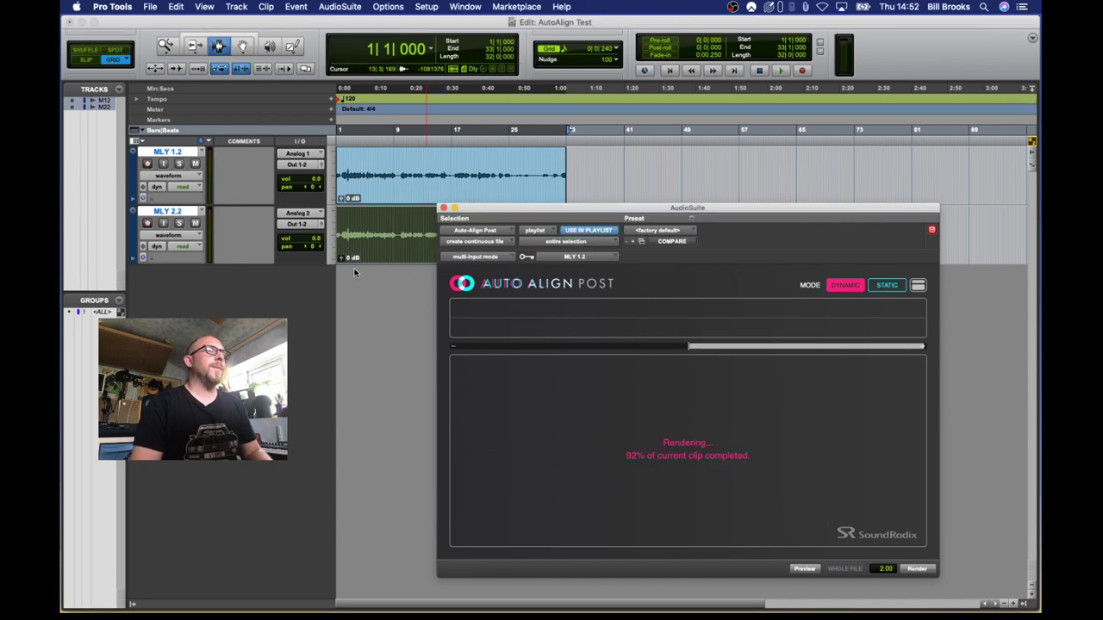
pyautogui.press('space')
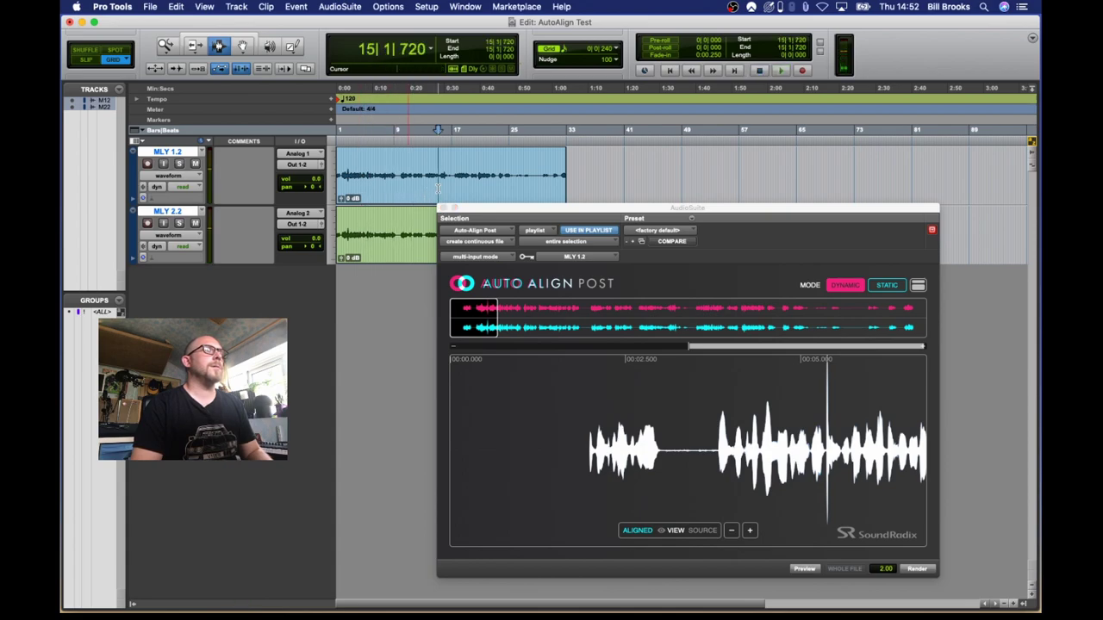
# - Stop playback and close the Auto-Align Post window to reveal the aligned MLY tracks
pyautogui.press('space')
pyautogui.press('super+w')
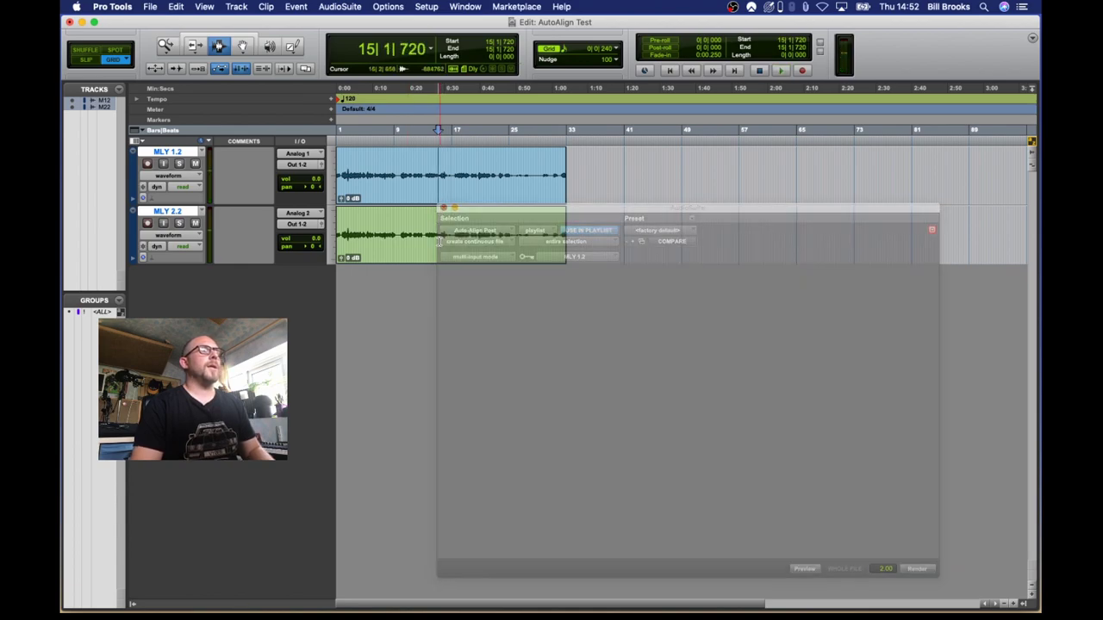